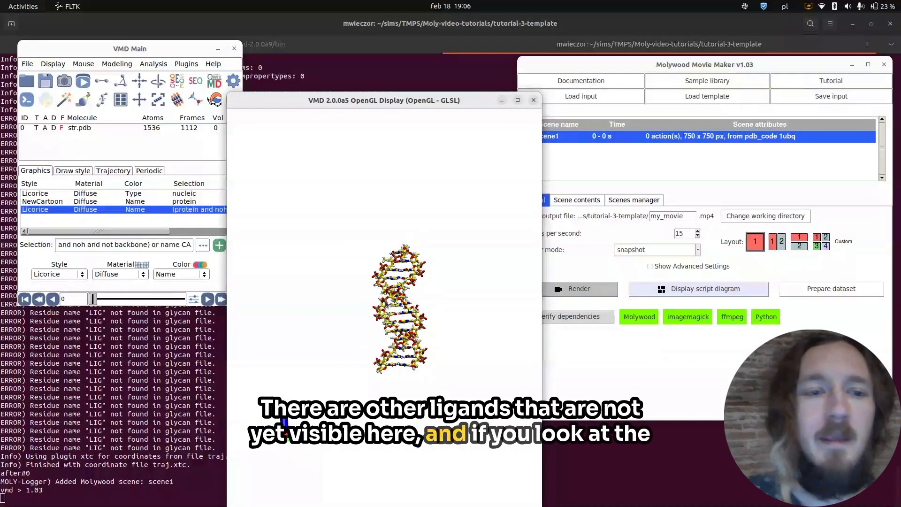
Align the loaded trajectory on the nucleic selection with the RMSD Trajectory Tool and check the alignment by scrubbing the frames.
mouse_move(106, 300)
left_mouse_down()
mouse_move(118, 299)
mouse_move(93, 301)
left_mouse_up()
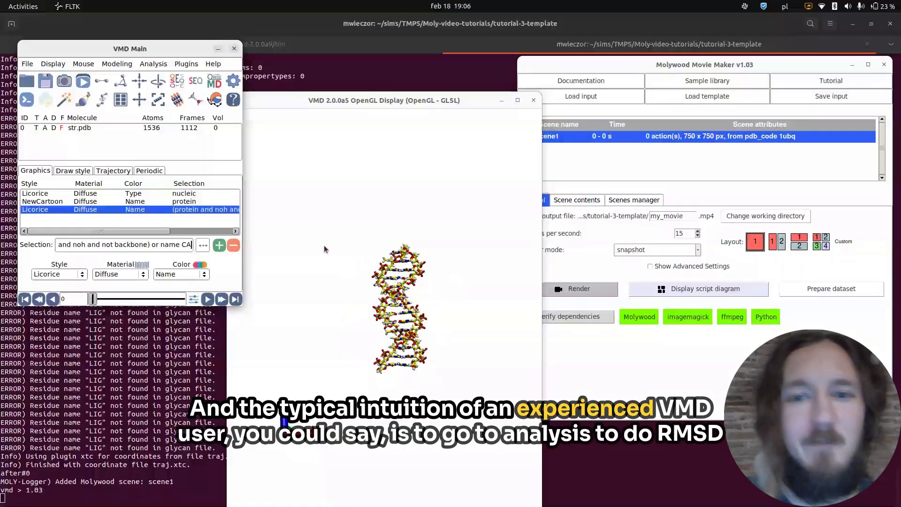
left_click(153, 64)
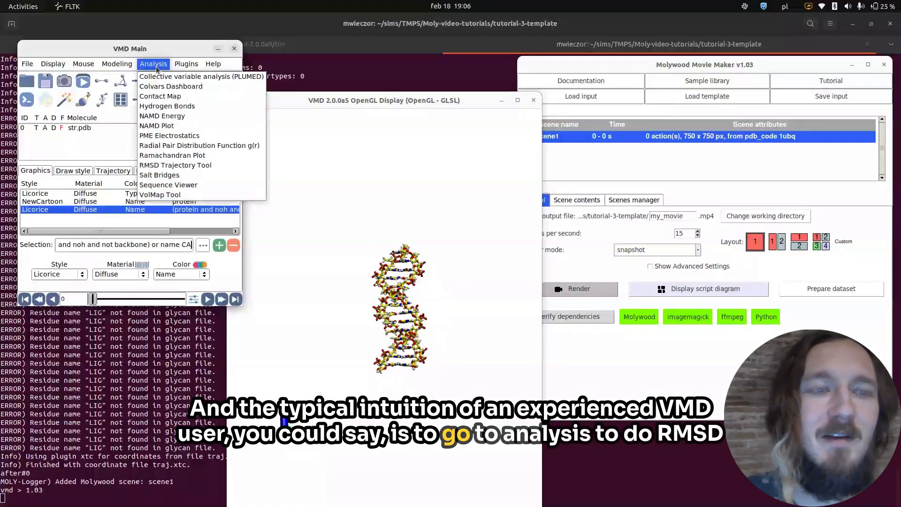
left_click(153, 64)
left_click(153, 64)
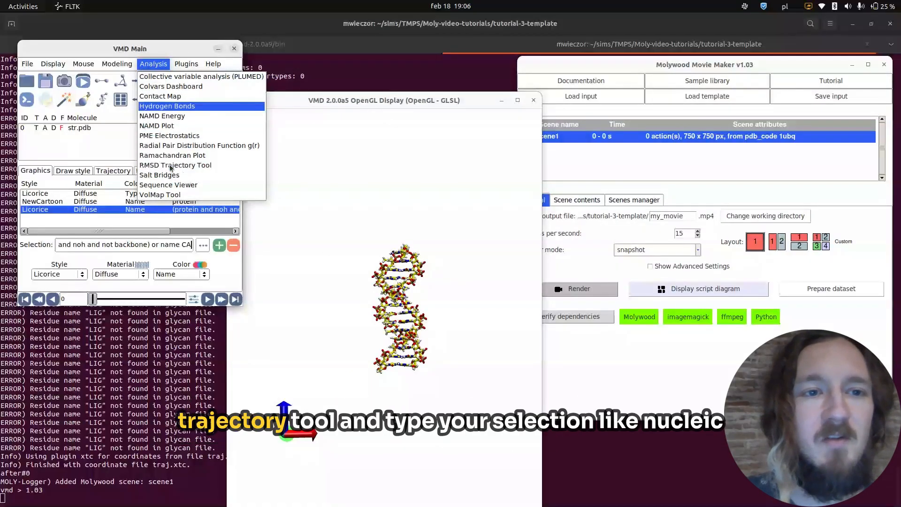
left_click(171, 167)
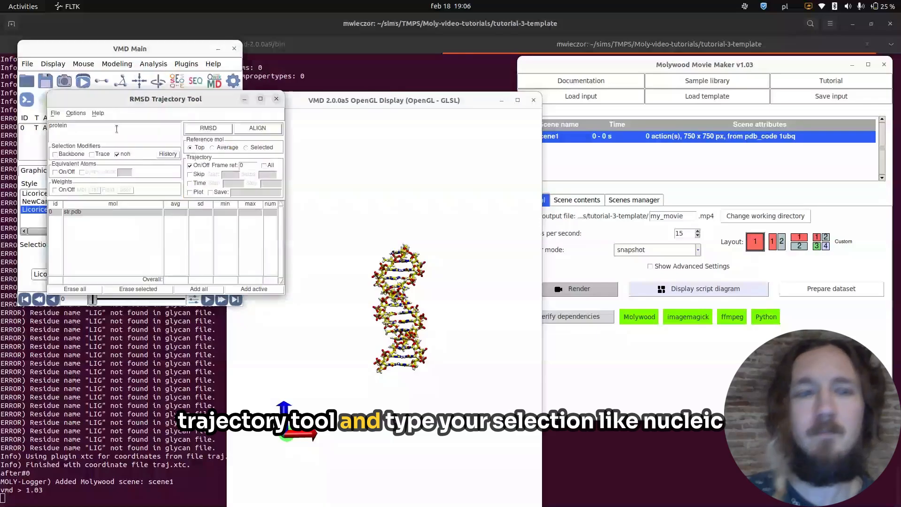
type("n")
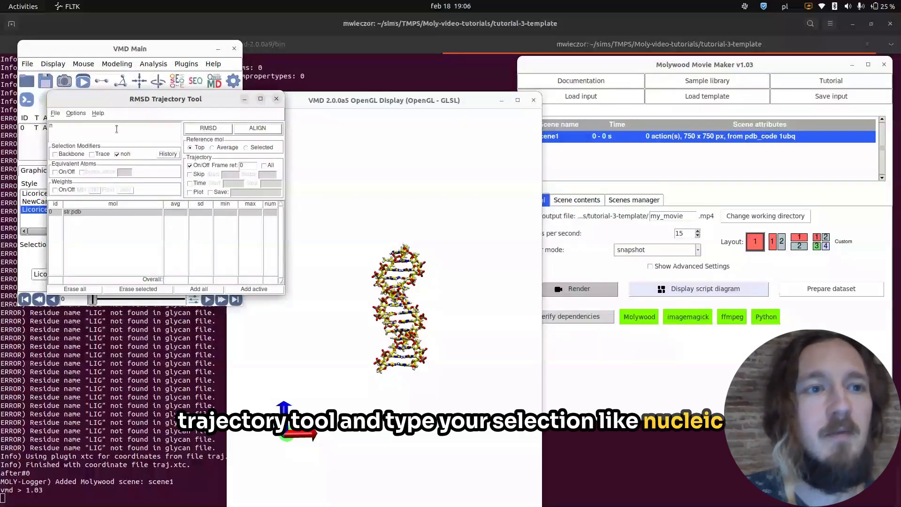
type("ucke")
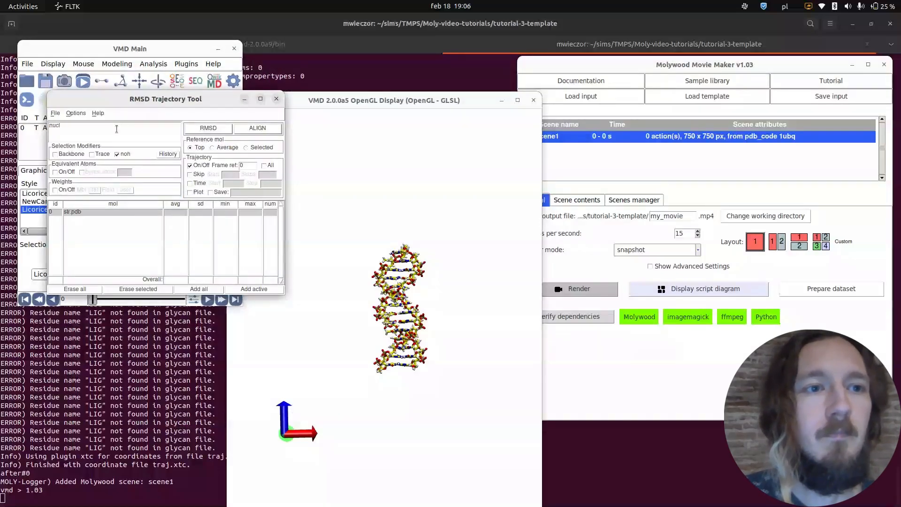
type("ic")
left_click(257, 128)
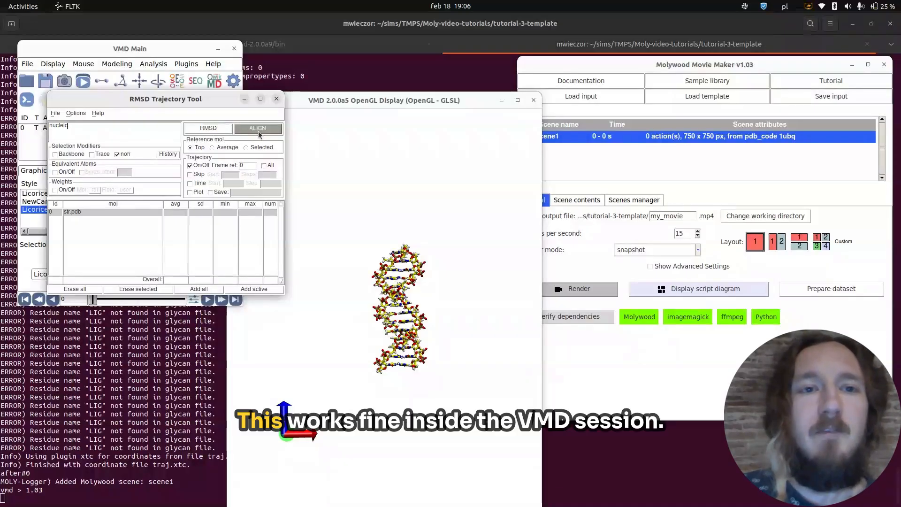
left_click(277, 99)
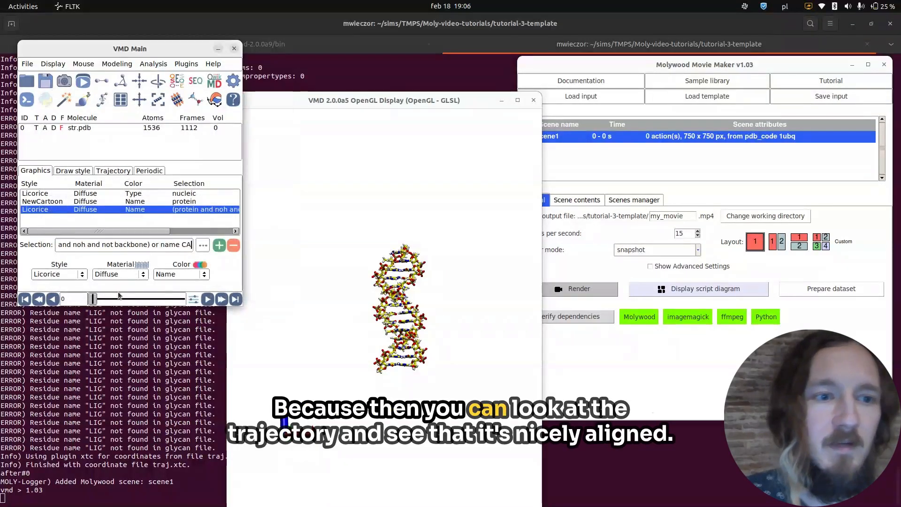
mouse_move(98, 302)
left_mouse_down()
mouse_move(141, 302)
mouse_move(90, 305)
left_mouse_up()
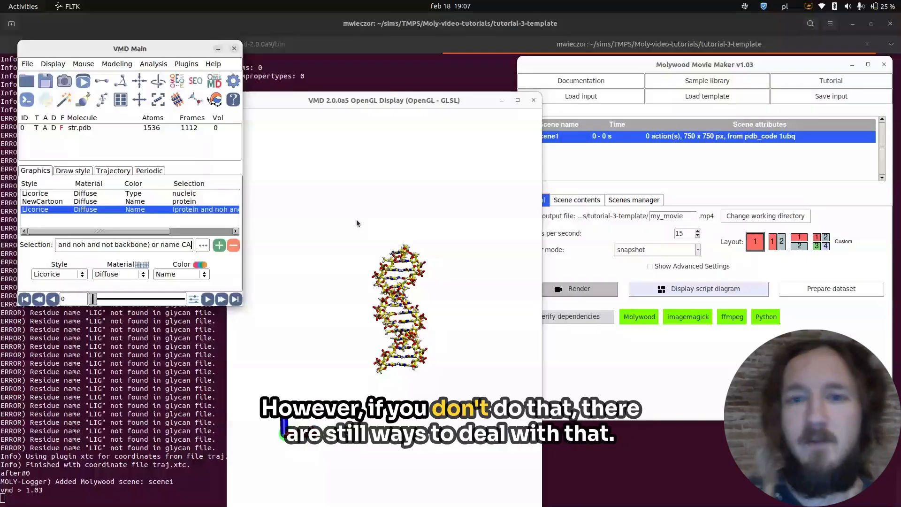
Add a rewind_align action to scene1 in Molywood Movie Maker with the selection set to nucleic.
left_click(568, 180)
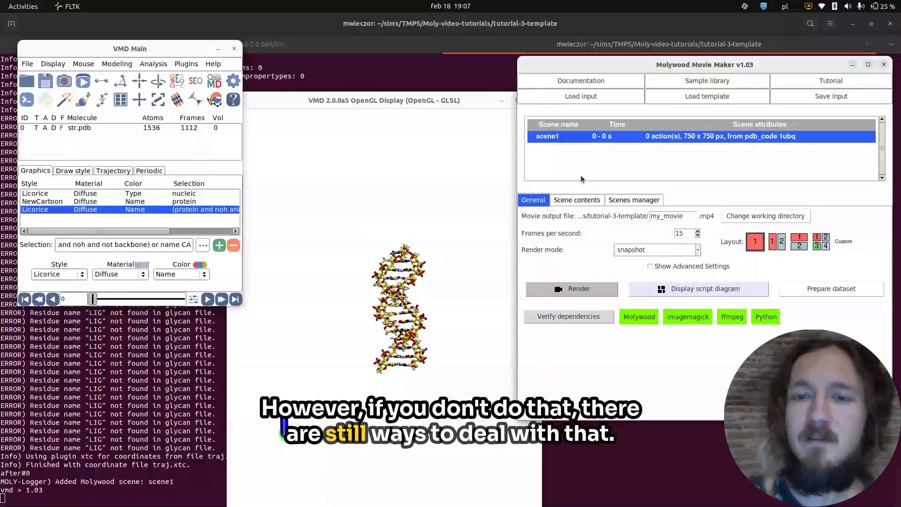
left_click(576, 202)
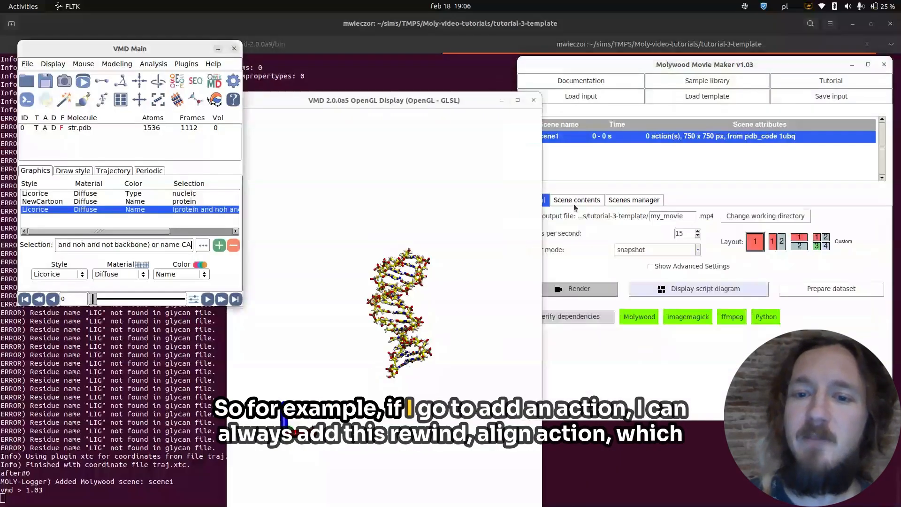
left_click(574, 382)
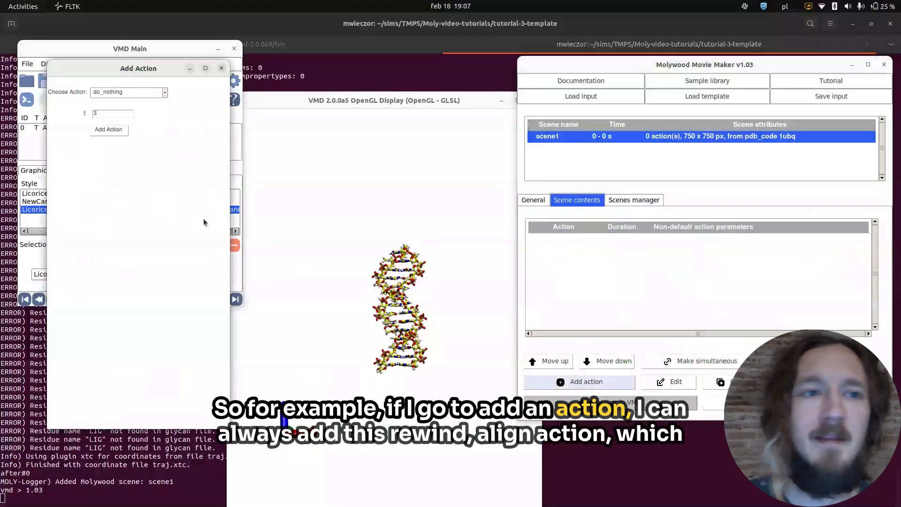
left_click(162, 94)
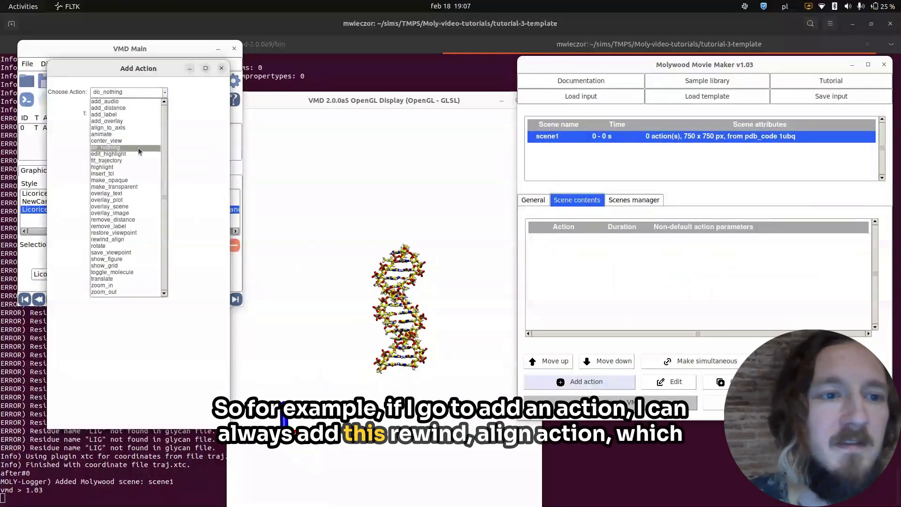
left_click(126, 240)
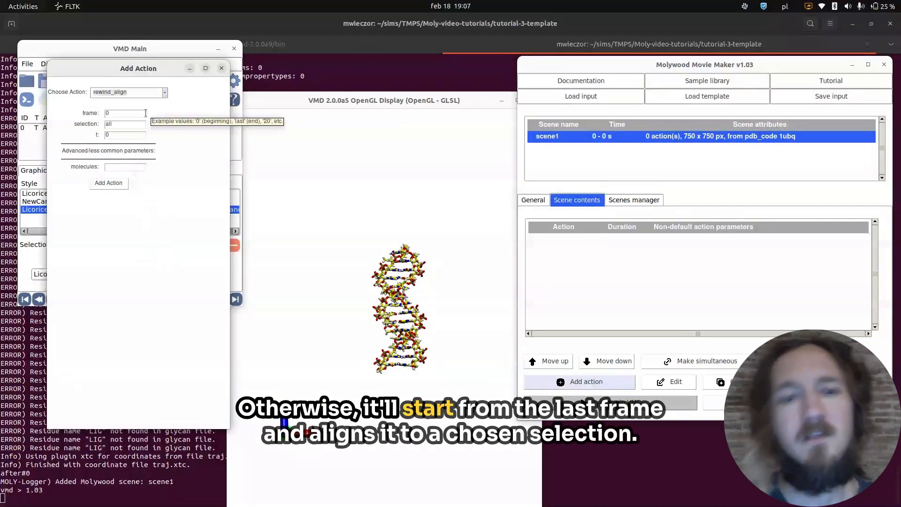
double_click(135, 121)
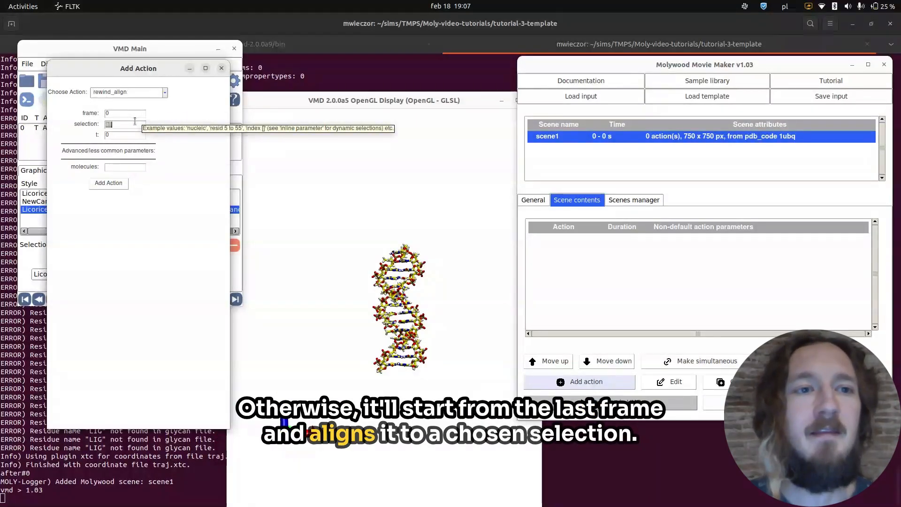
left_click(135, 121)
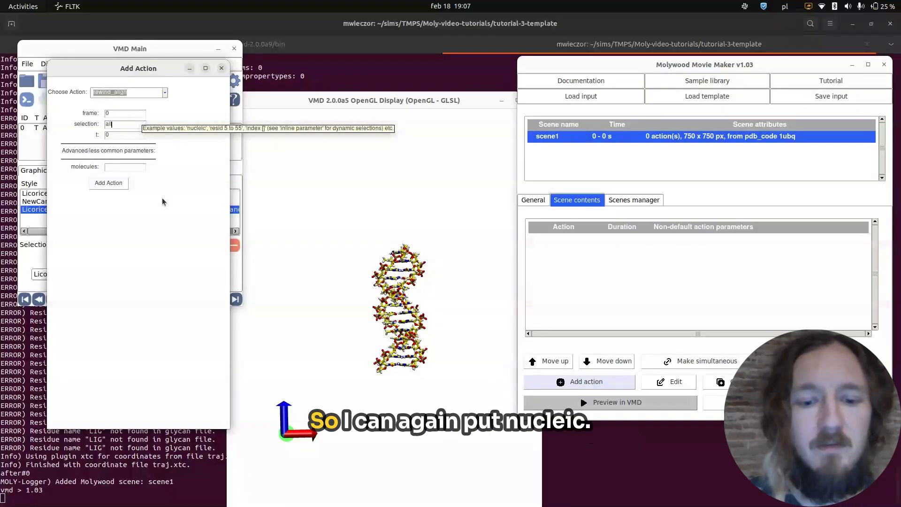
key("BackSpace")
key("BackSpace")
key("BackSpace")
type("nucleic")
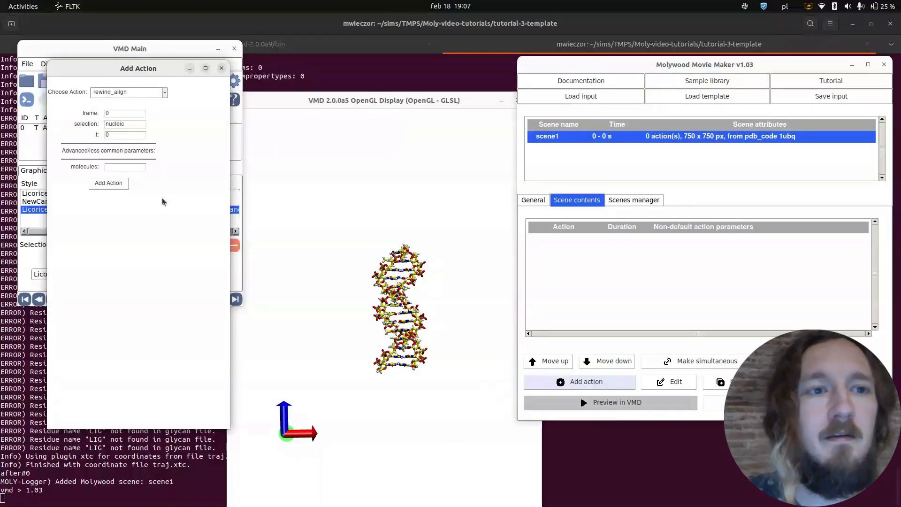
left_click(115, 183)
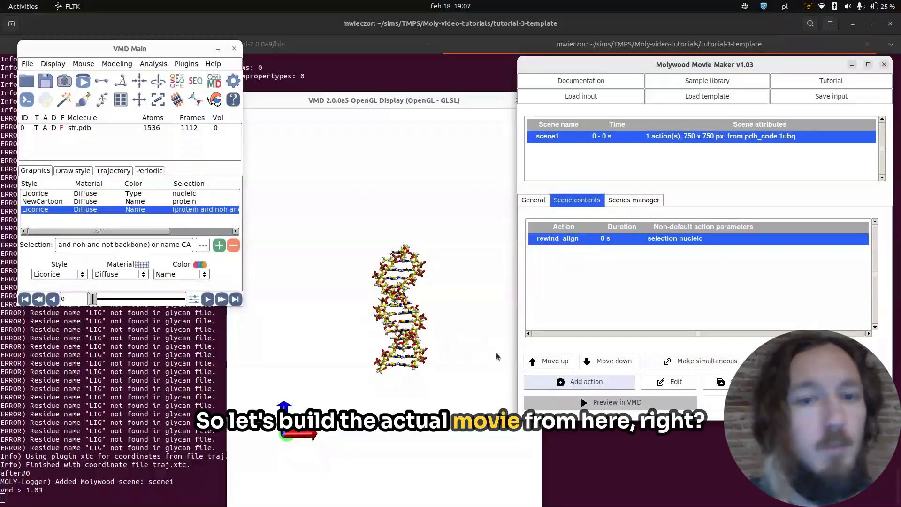
Add a do_nothing action lasting 2 seconds after the rewind_align action.
left_click(578, 382)
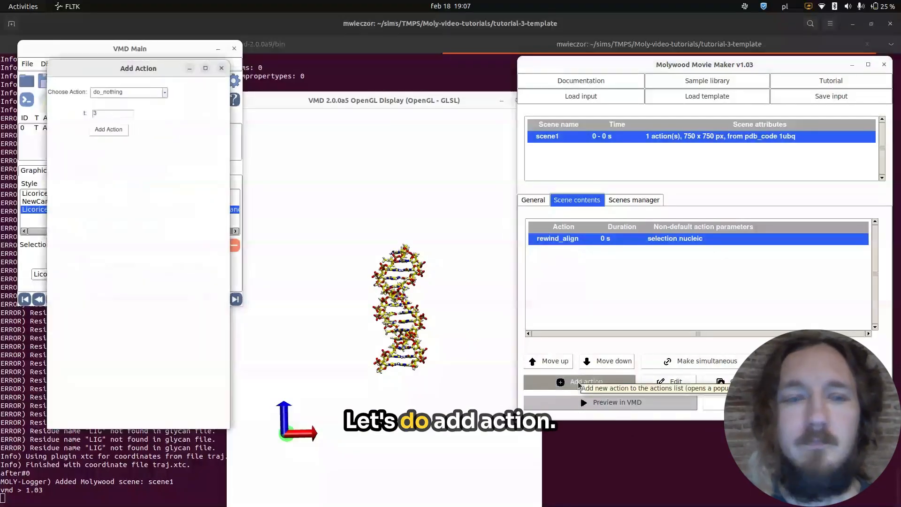
double_click(108, 115)
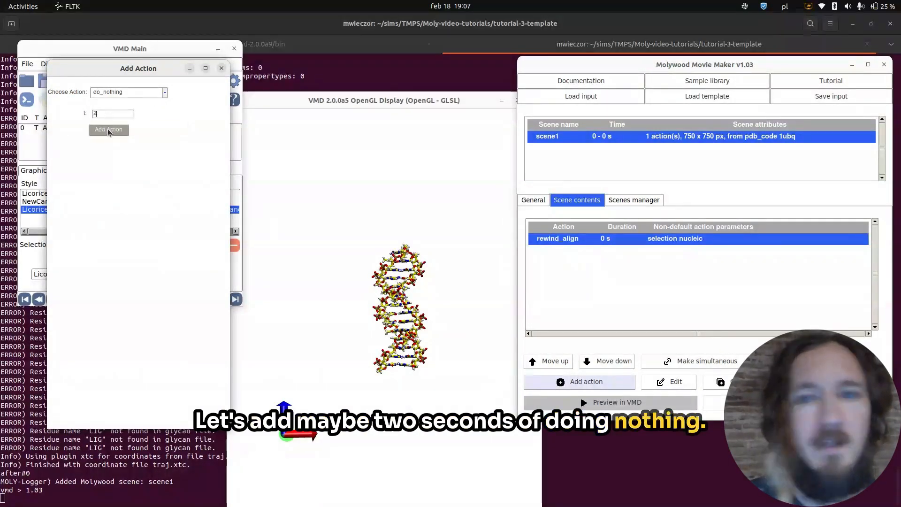
type("2")
left_click(109, 129)
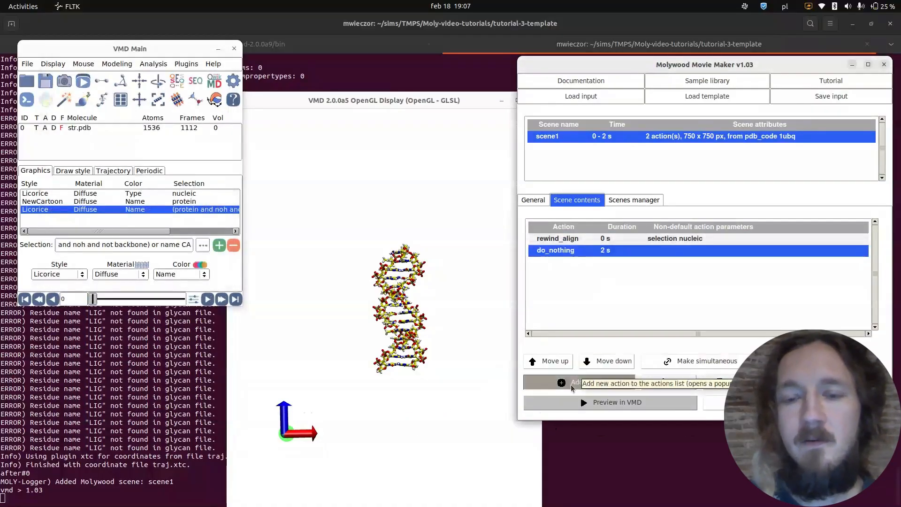
Add an animate action that plays frames 0:last over 5 seconds.
left_click(571, 383)
left_click(150, 97)
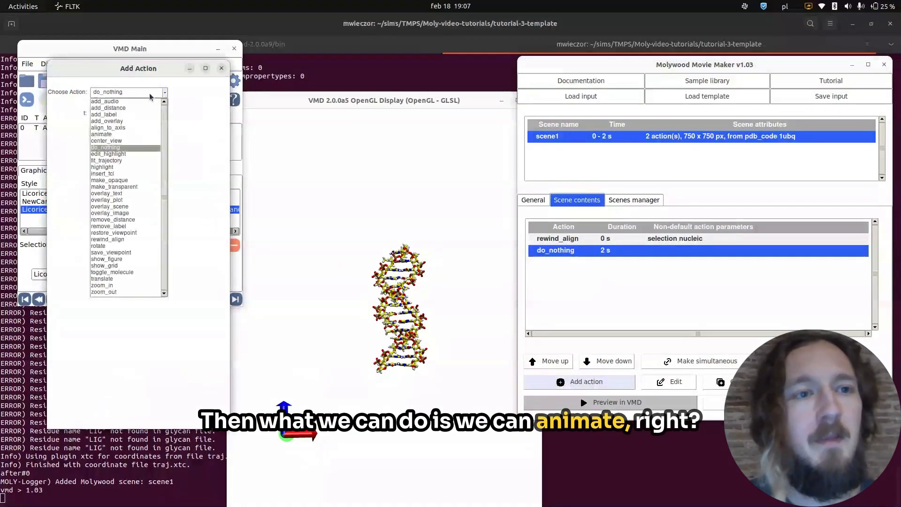
left_click(119, 135)
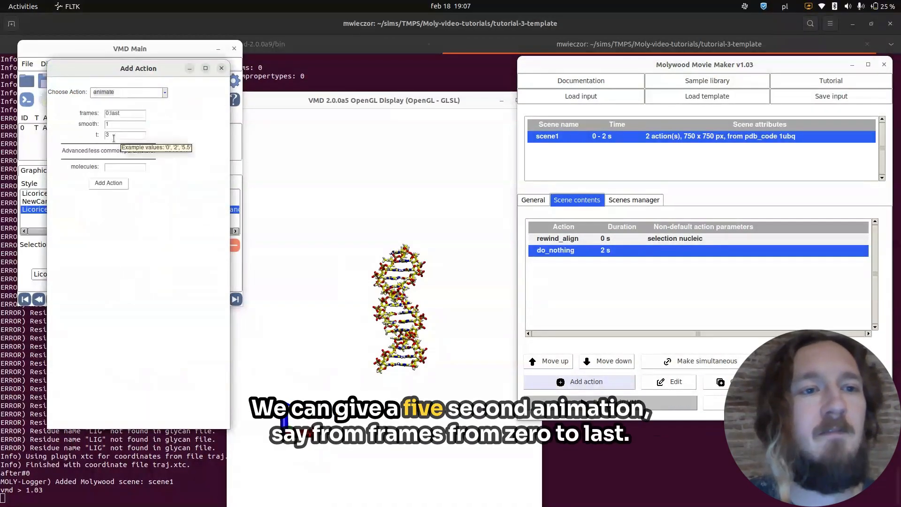
double_click(113, 135)
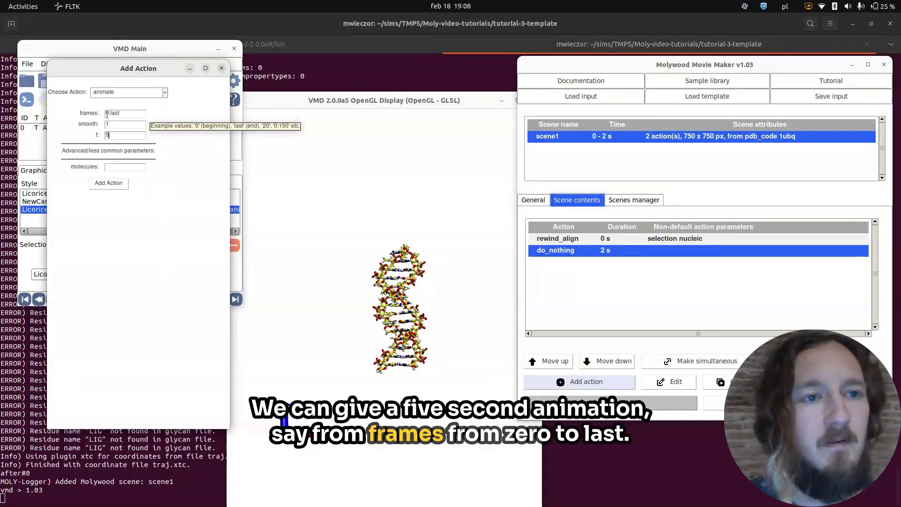
left_click(115, 184)
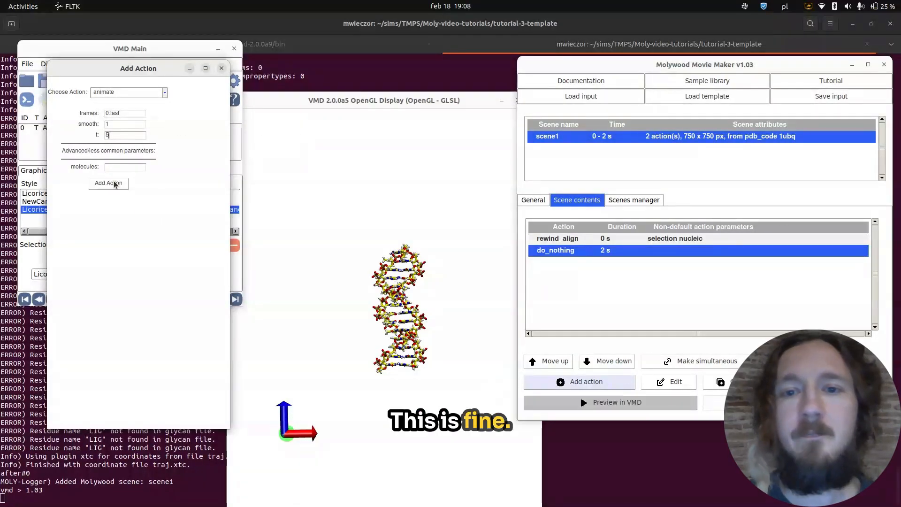
left_click(114, 184)
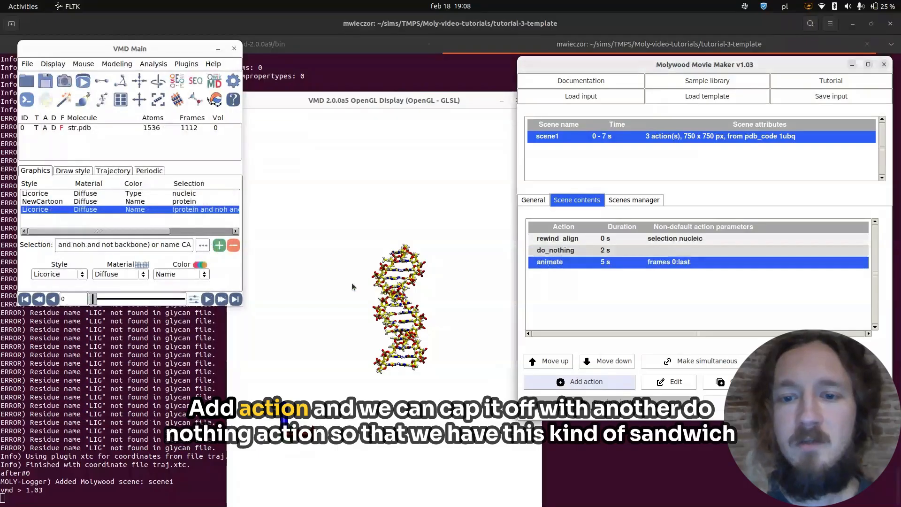
Add a second do_nothing action of 2 seconds to end the scene after the animation.
left_click(587, 382)
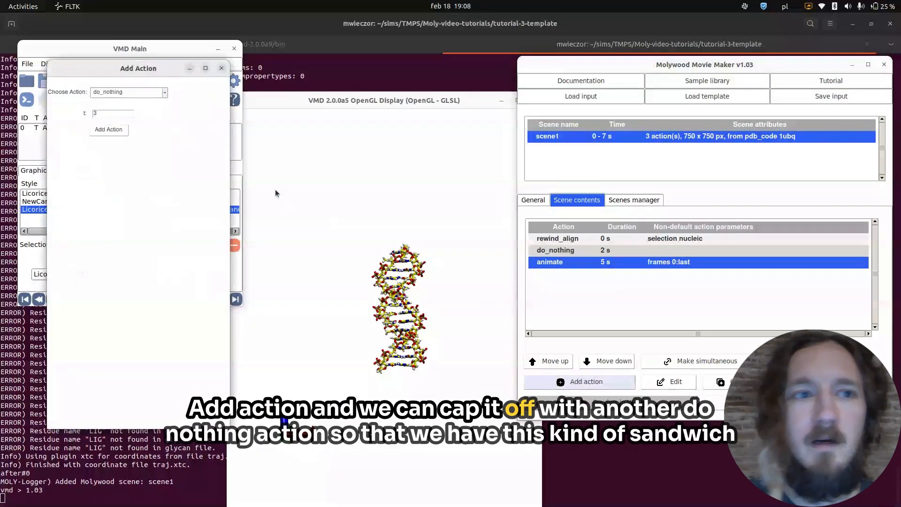
left_click(108, 115)
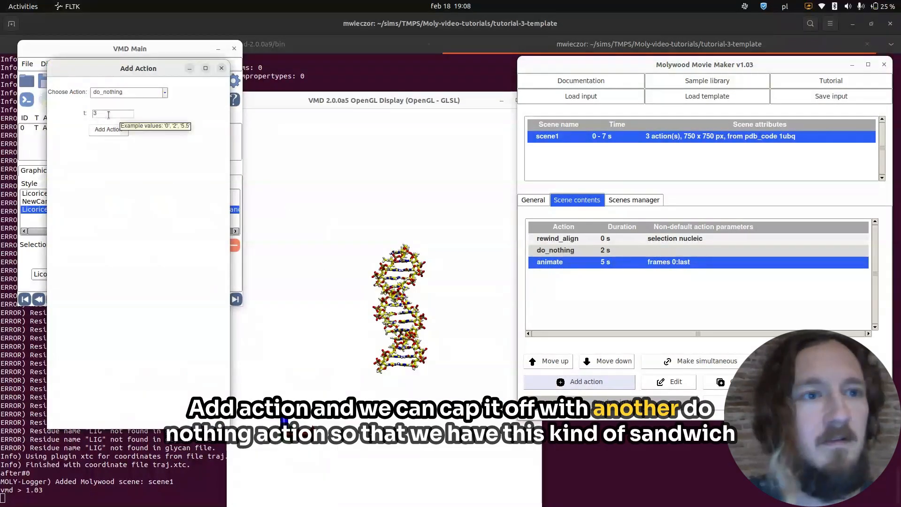
key("BackSpace")
type("2")
left_click(107, 131)
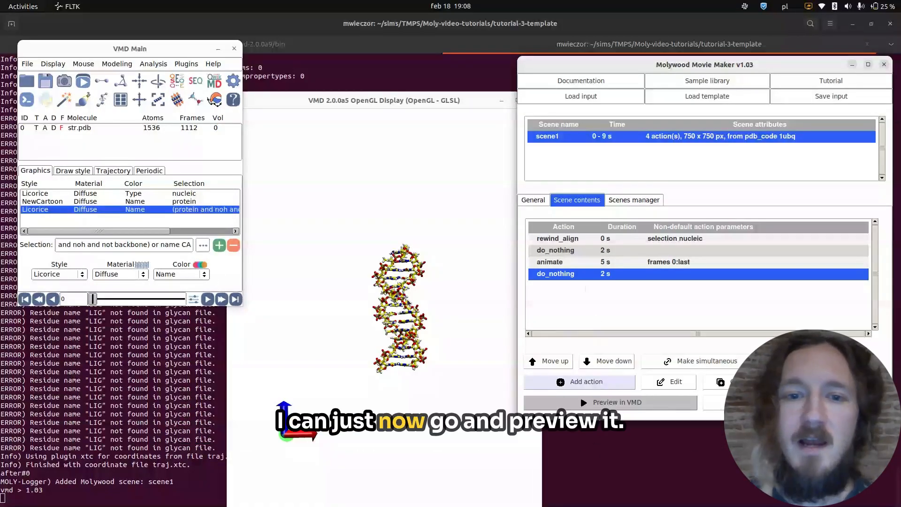
Preview the scene in VMD with save/restore, using the saved current state as source, and scrub the reloaded trajectory back to frame 0.
scroll(406, 301, "up", 5)
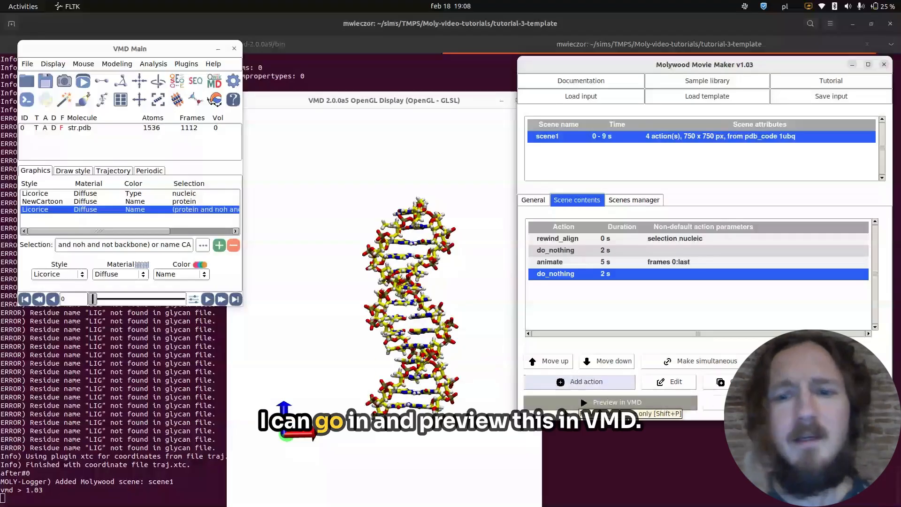
left_click(557, 407)
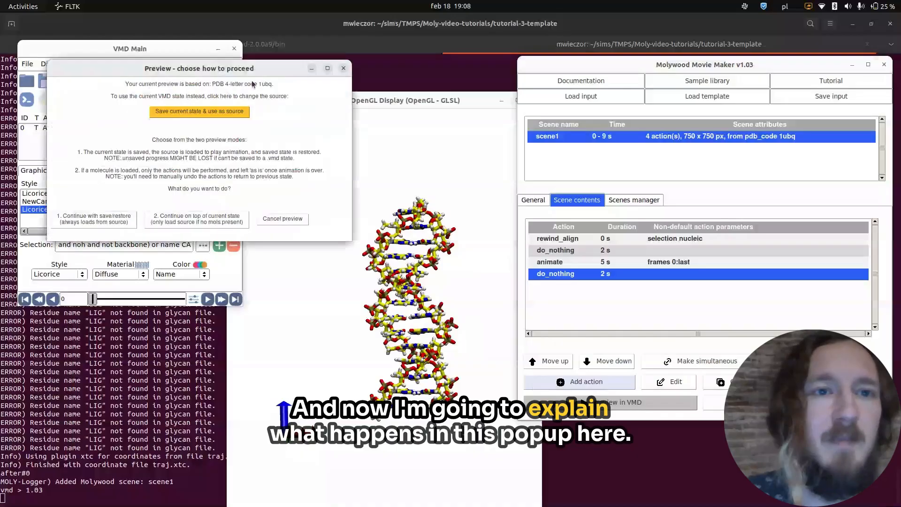
left_click_drag(235, 71, 260, 114)
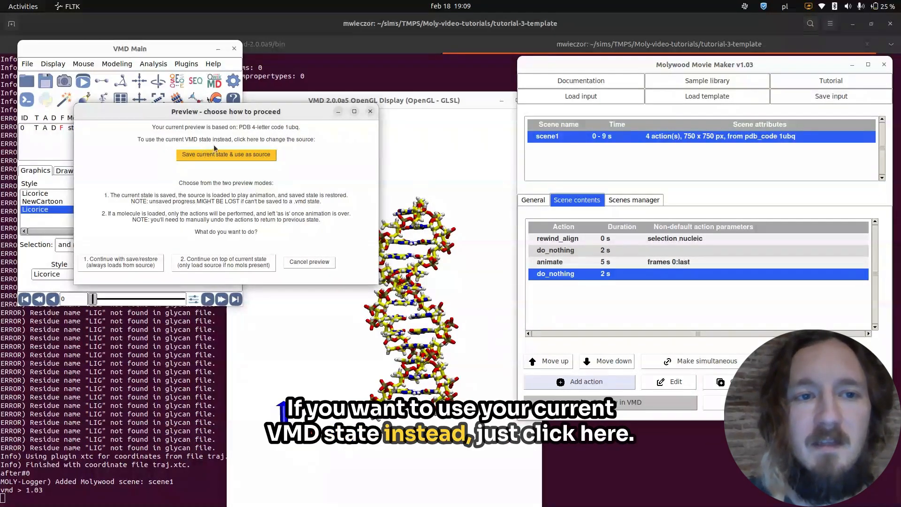
left_click(232, 154)
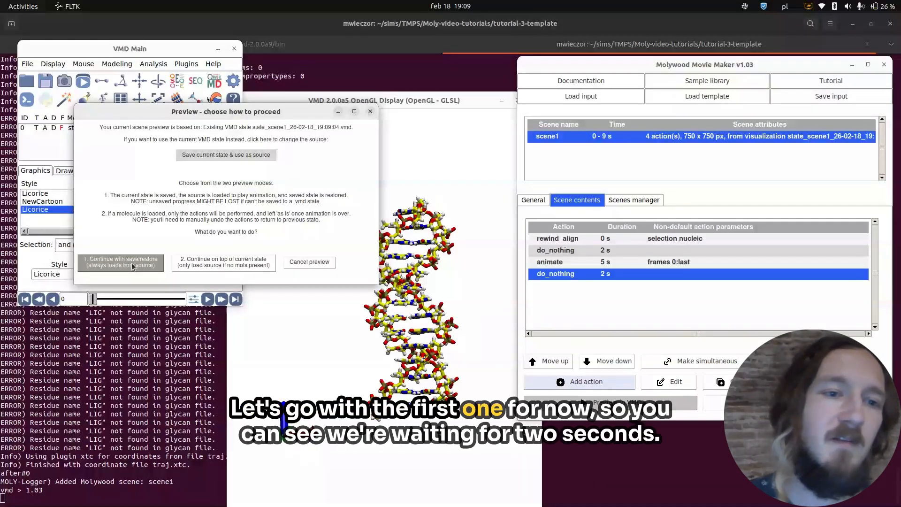
left_click(132, 263)
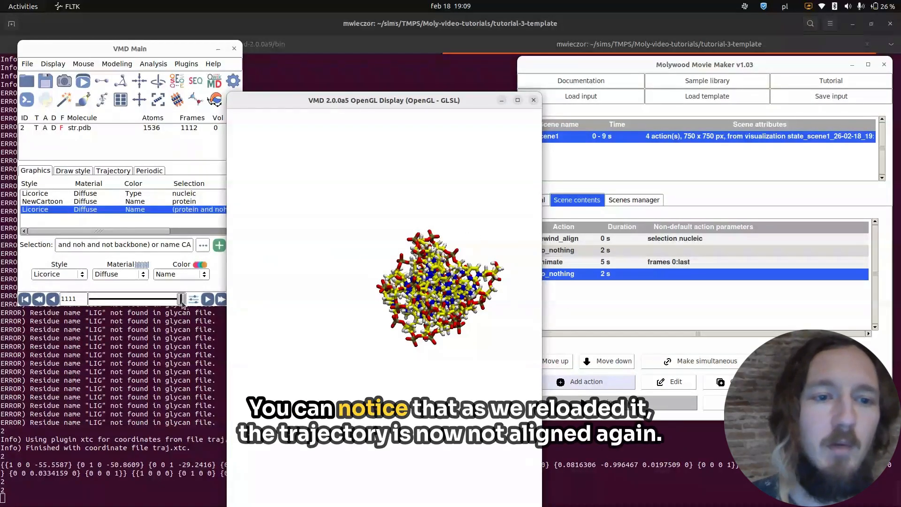
left_click_drag(181, 301, 91, 304)
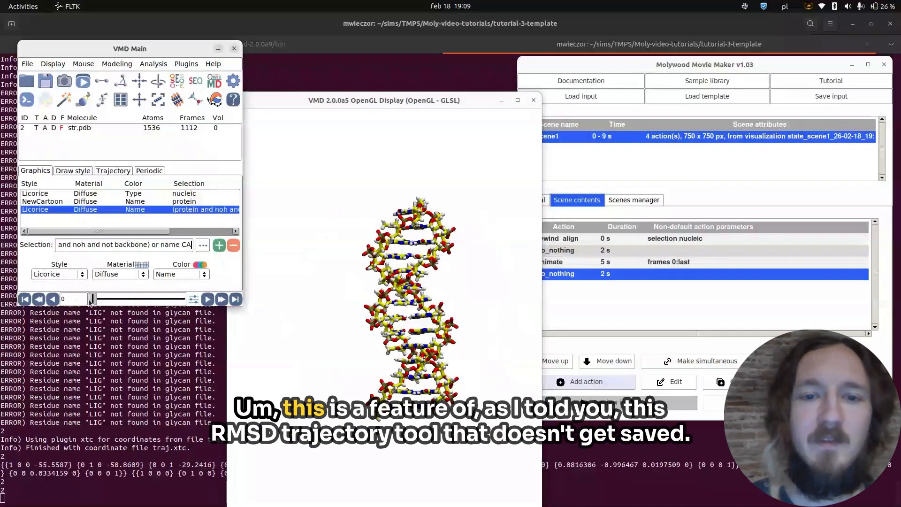
left_click(160, 65)
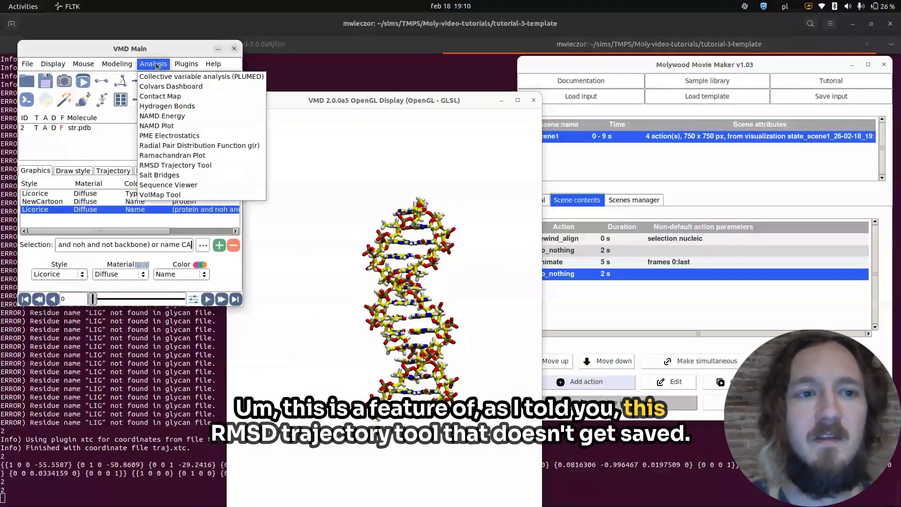
left_click(157, 67)
left_click(156, 66)
left_click(147, 284)
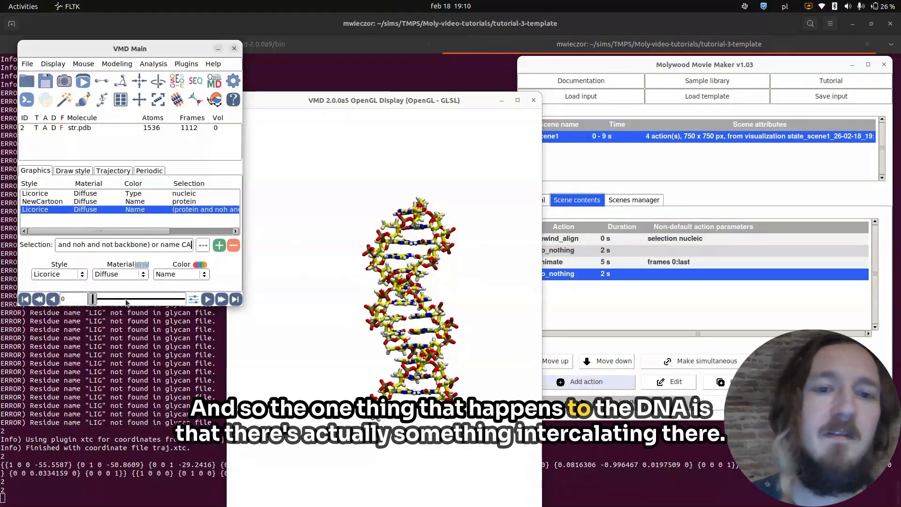
Add a Licorice representation for the selection resid 34 to the DNA molecule.
left_click_drag(93, 299, 69, 296)
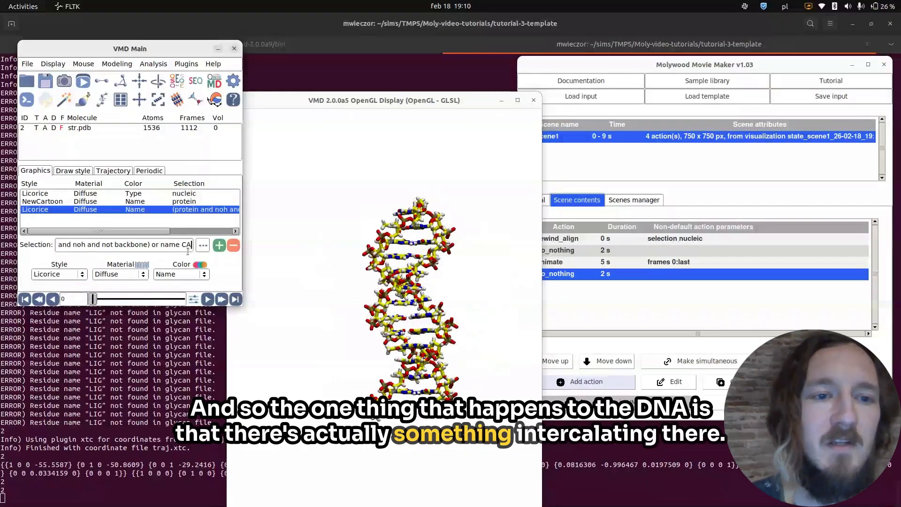
left_click(219, 245)
triple_click(157, 243)
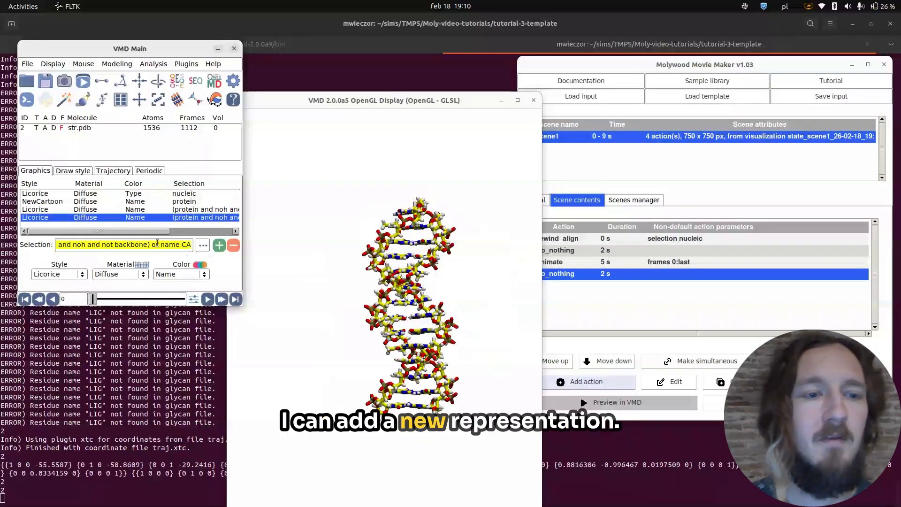
key("Delete")
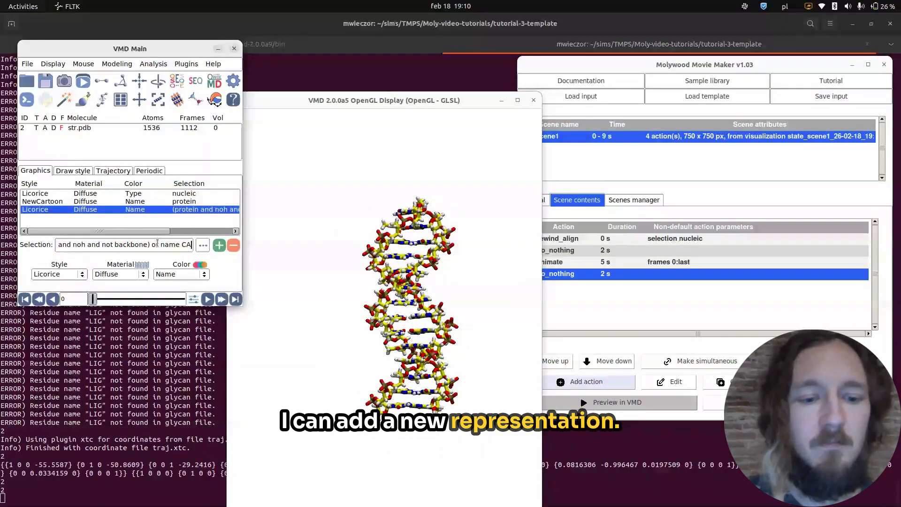
type("resid 34")
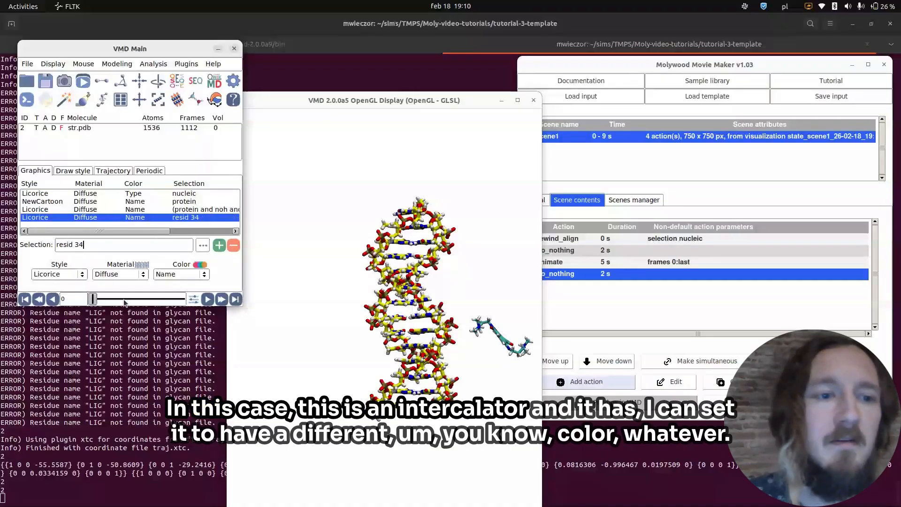
Scrub the trajectory to about frame 886, inspect the ligand in the DNA from another angle, and return to frame 0.
left_click_drag(93, 301, 166, 307)
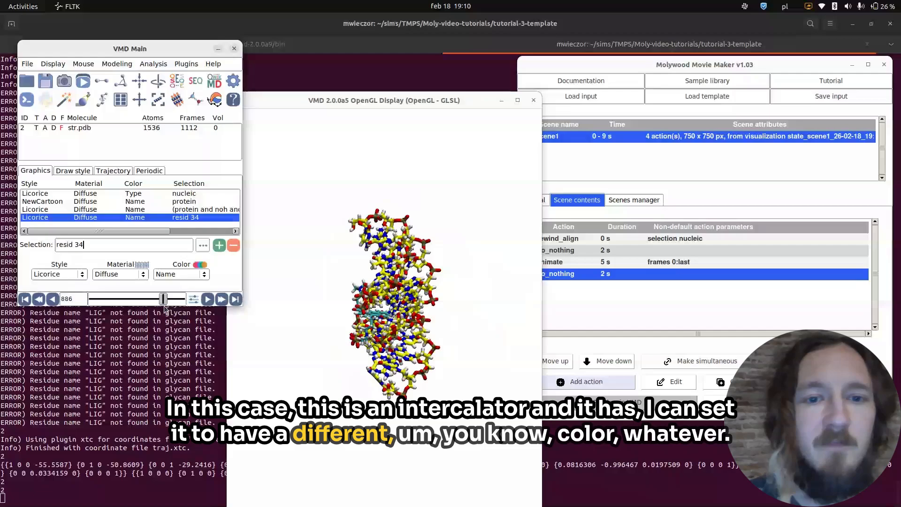
left_click(369, 308)
left_click_drag(369, 308, 444, 297)
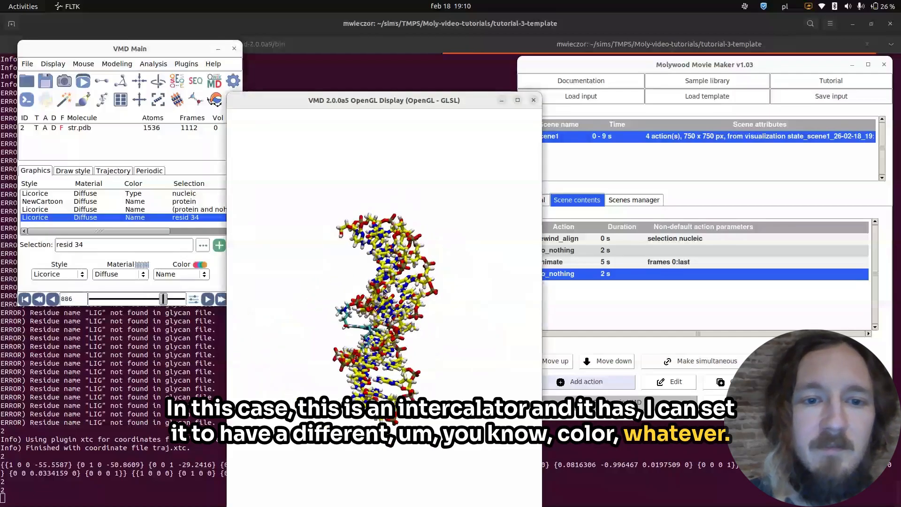
left_click_drag(159, 303, 81, 310)
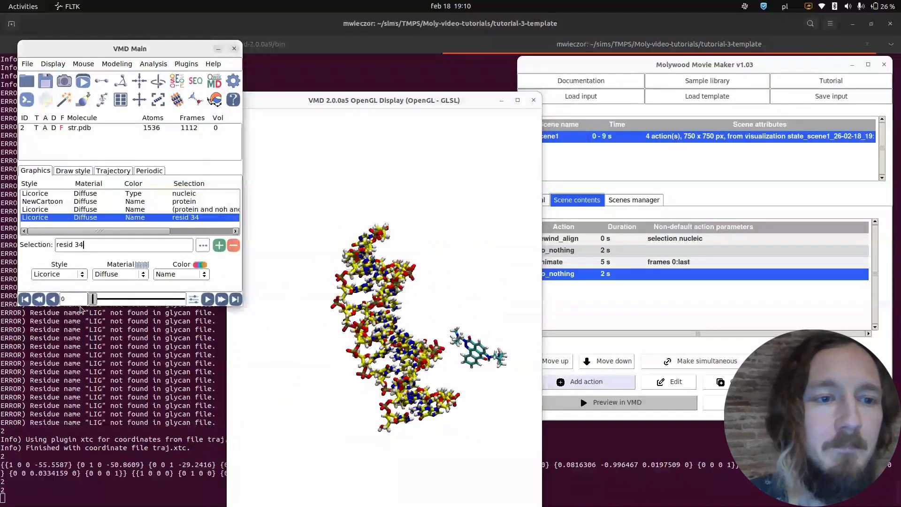
Rotate the DNA upright, enlarge it and position it centrally in the display for the scene's starting view.
left_click_drag(368, 306, 343, 337)
scroll(346, 338, "up", 3)
key("t")
key("r")
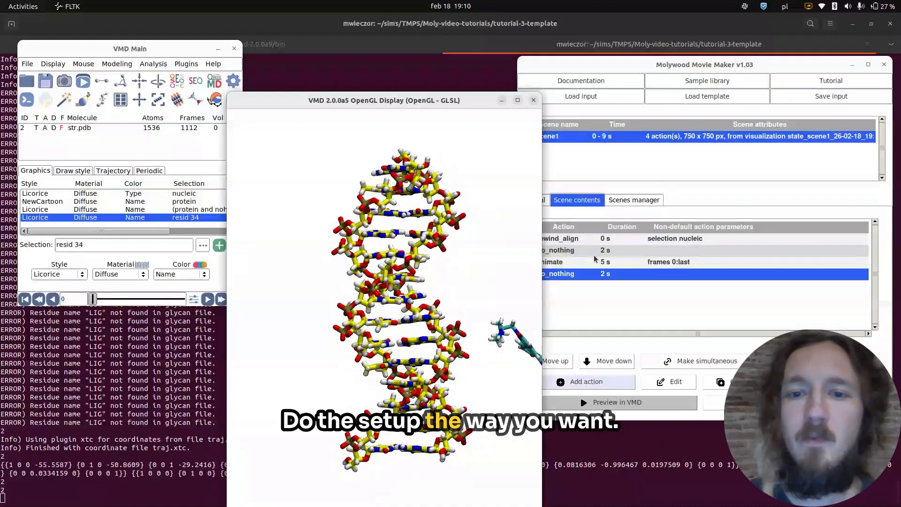
left_click(599, 312)
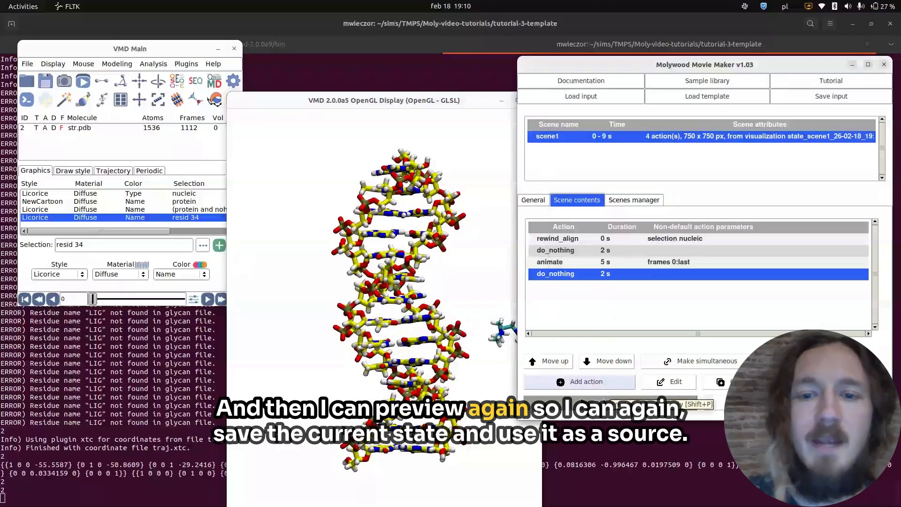
left_click(611, 402)
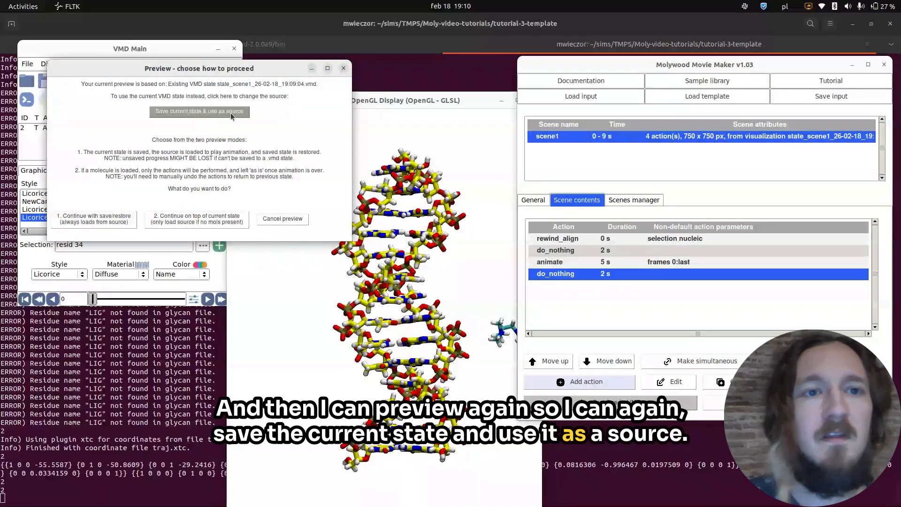
left_click(344, 68)
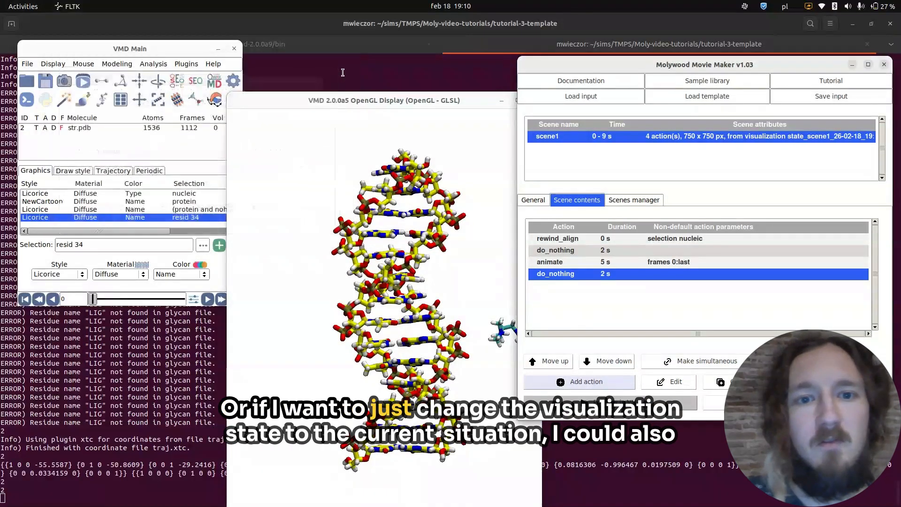
Change scene1's source to Current VMD state, save the state and update the scene.
left_click(639, 201)
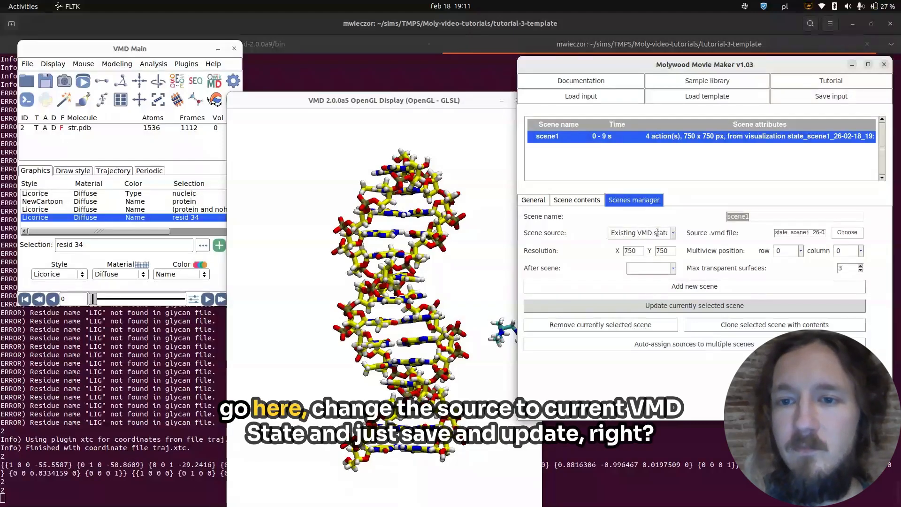
left_click(673, 233)
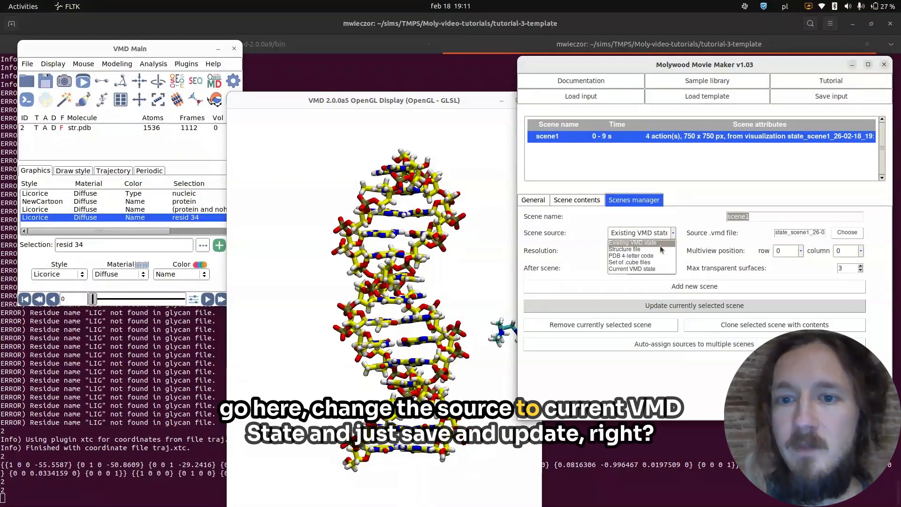
left_click(663, 268)
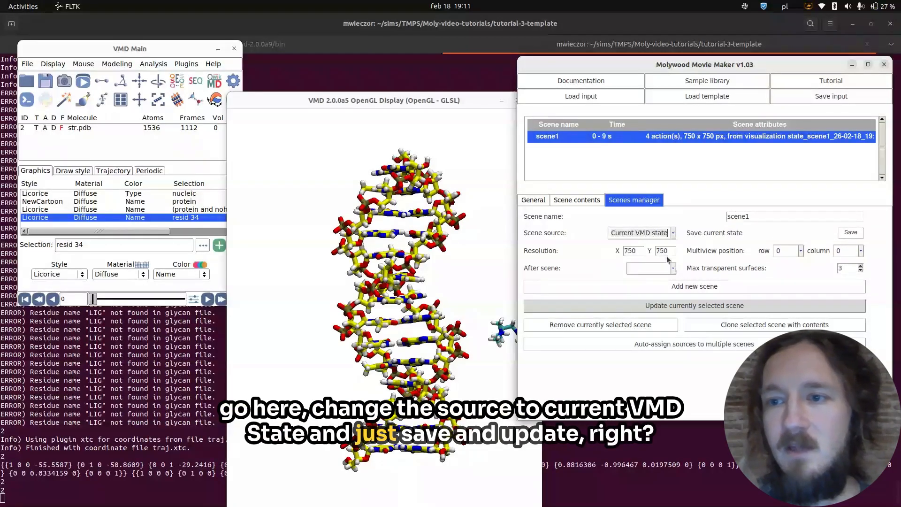
left_click(850, 233)
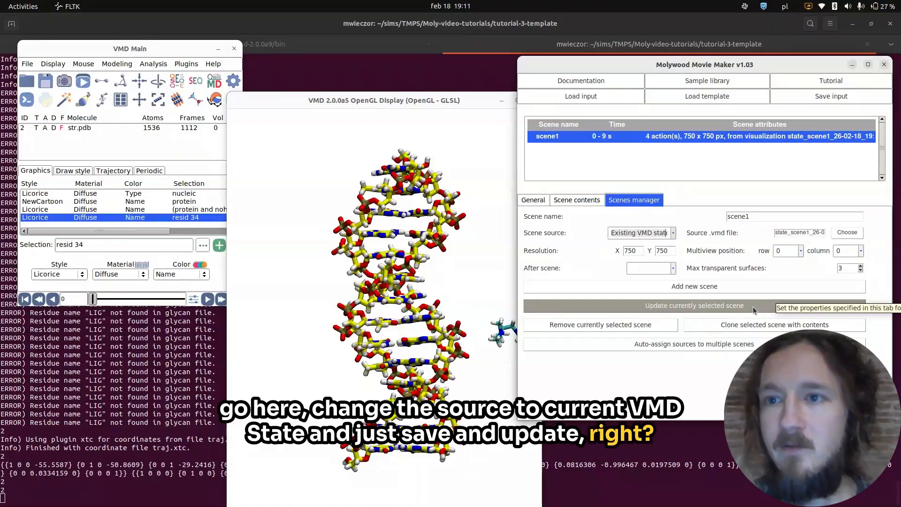
left_click(754, 306)
Preview the scene with save/restore after saving the current state as source, and scrub the trajectory back to frame 0.
left_click(583, 200)
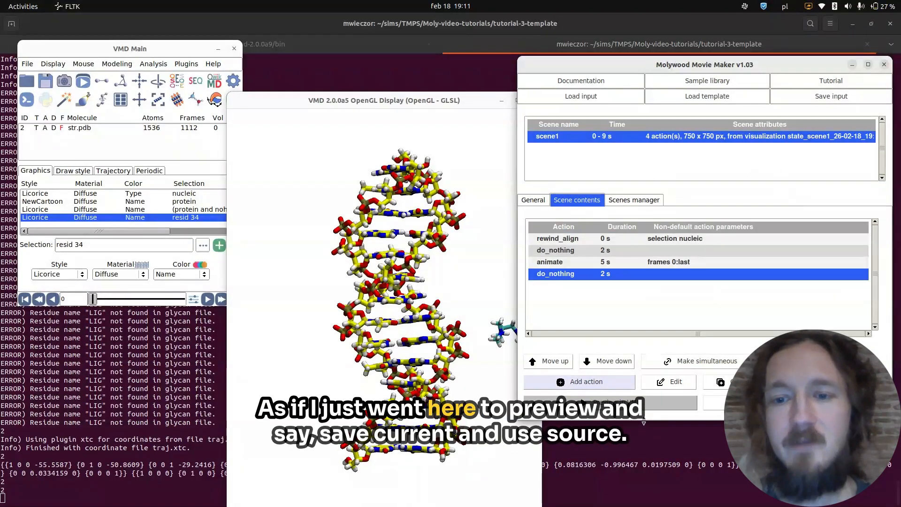
left_click(641, 405)
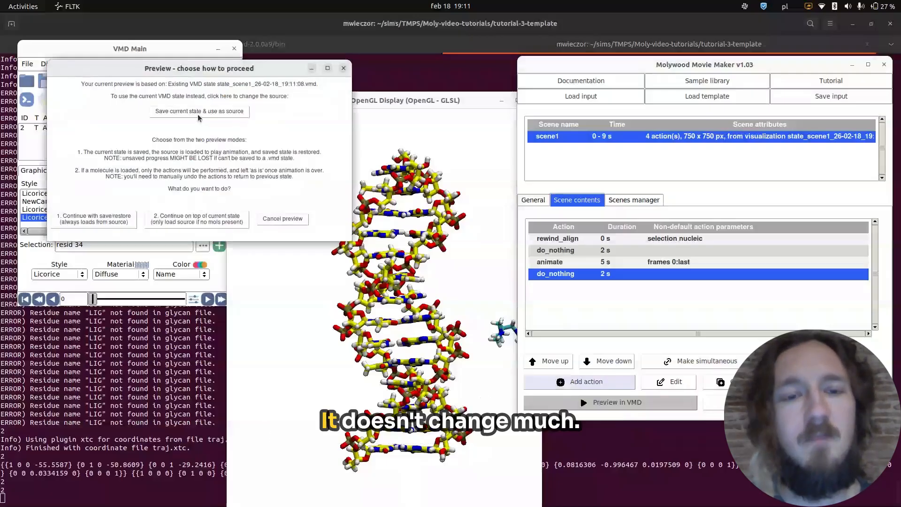
left_click(198, 115)
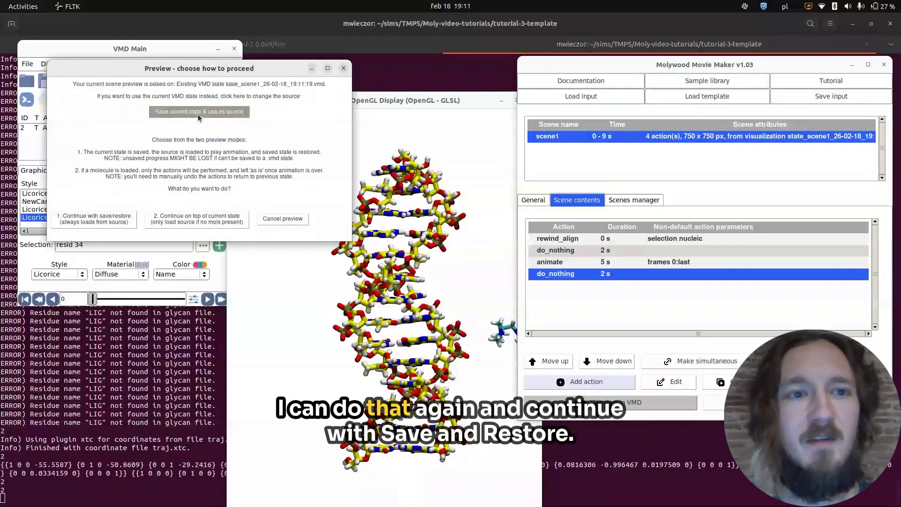
left_click(117, 222)
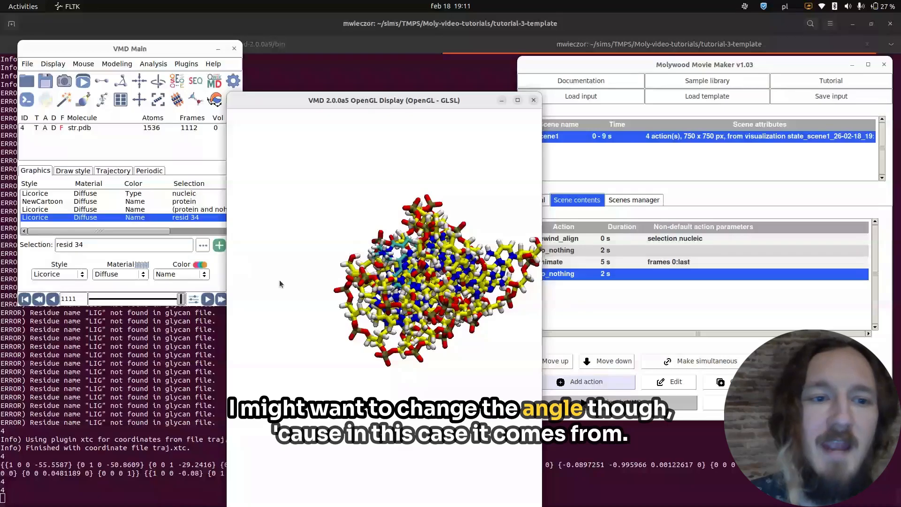
left_click_drag(168, 298, 71, 297)
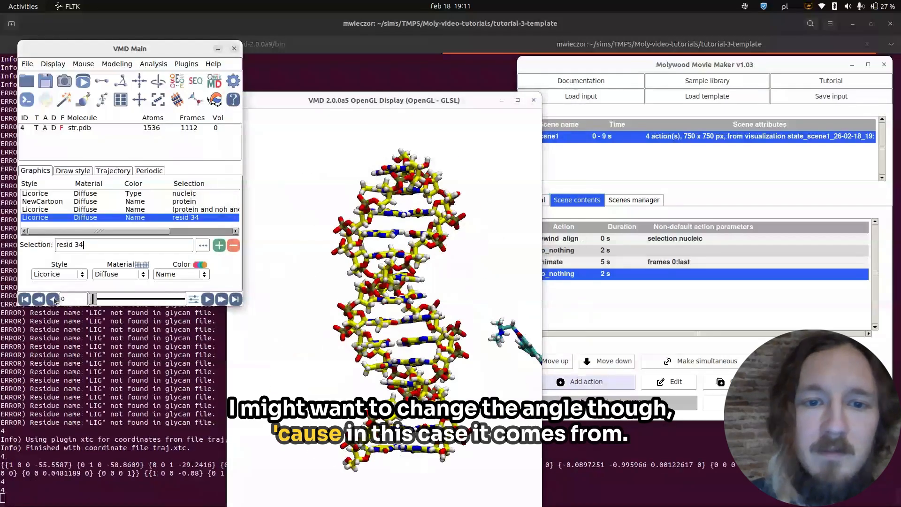
Recenter the view on an atom mid-helix and rotate the DNA upright so the resid 34 ligand lies to its left.
left_click_drag(396, 319, 323, 341)
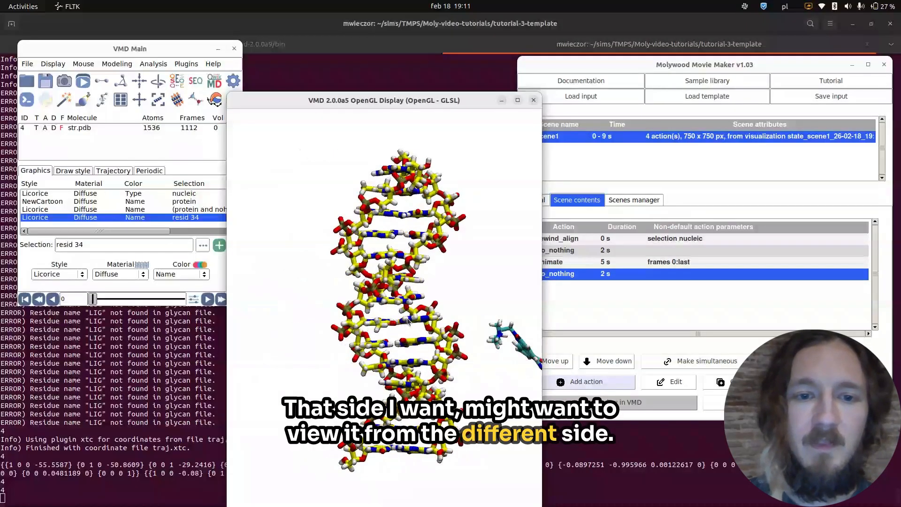
key("c")
left_click(393, 322)
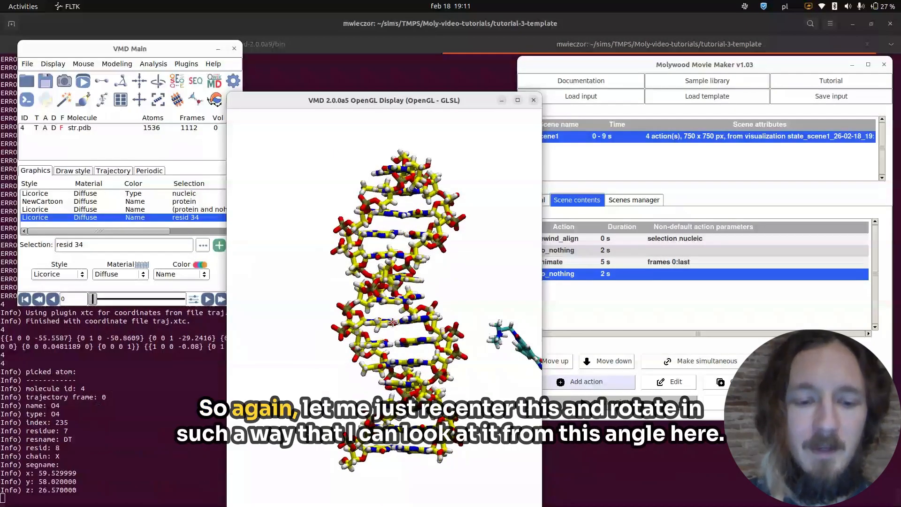
key("t")
left_click_drag(393, 322, 414, 325)
key("r")
left_click_drag(470, 323, 505, 331)
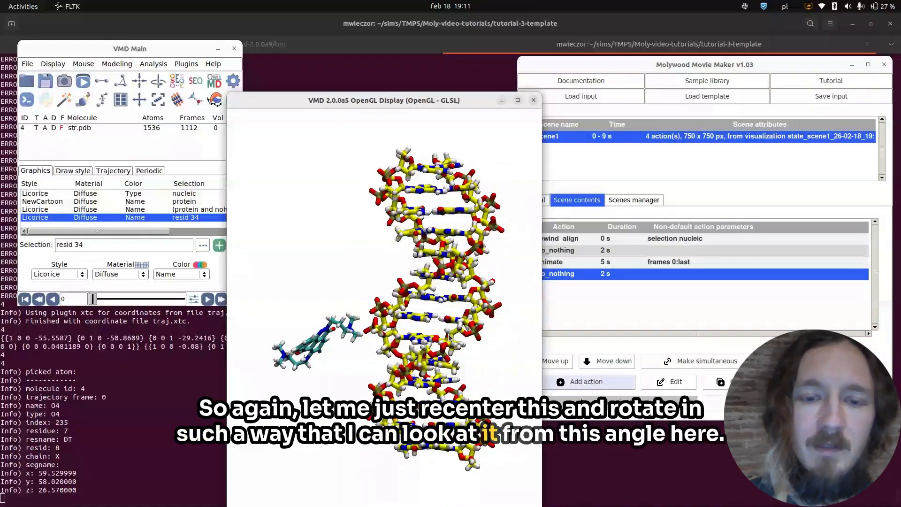
mouse_move(449, 337)
left_mouse_down()
mouse_move(462, 337)
mouse_move(418, 331)
mouse_move(458, 332)
left_mouse_up()
key("t")
key("r")
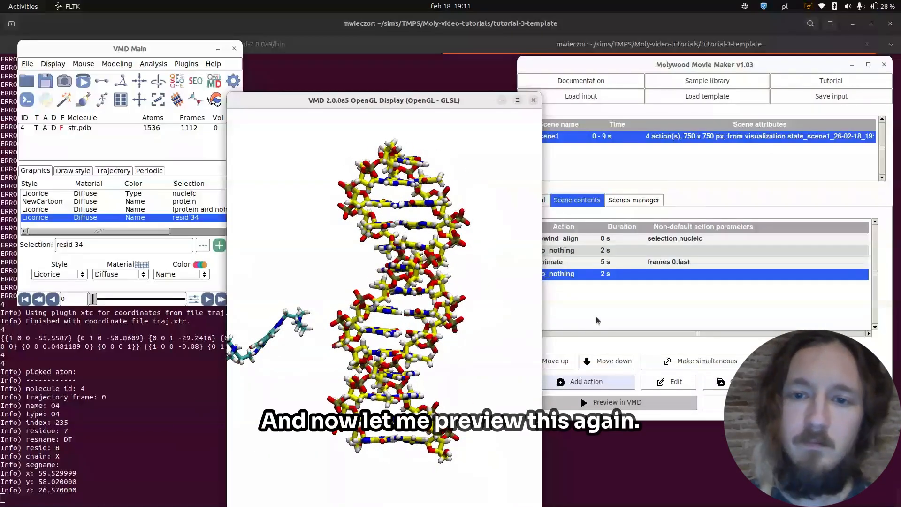
Save the new camera angle as the scene's source and preview the animation with save/restore.
left_click(615, 403)
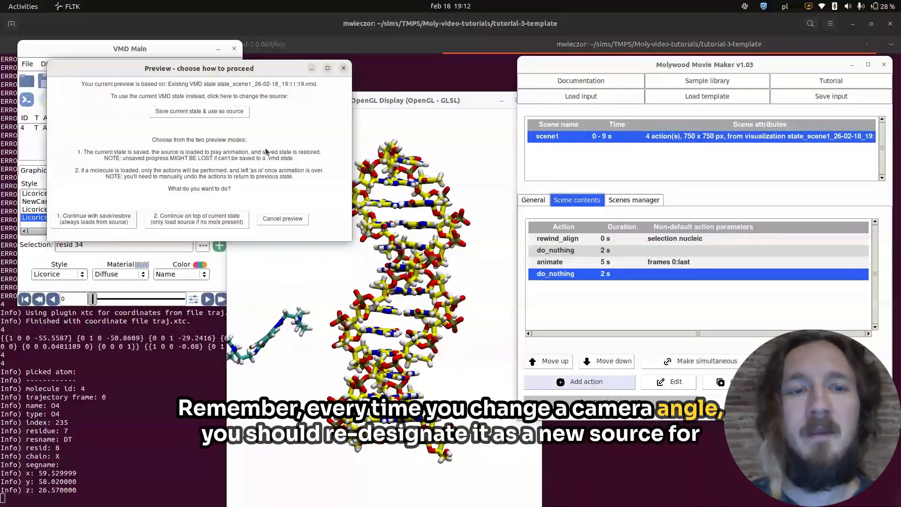
left_click(207, 112)
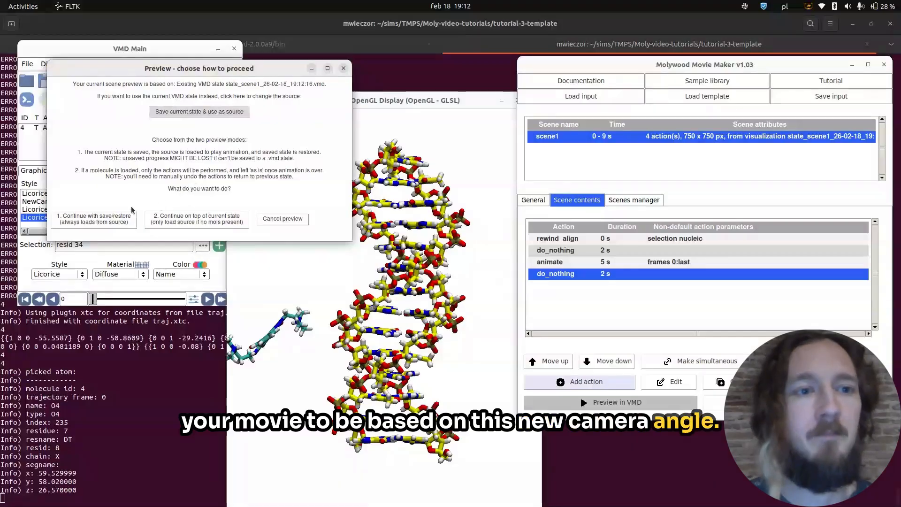
left_click(114, 219)
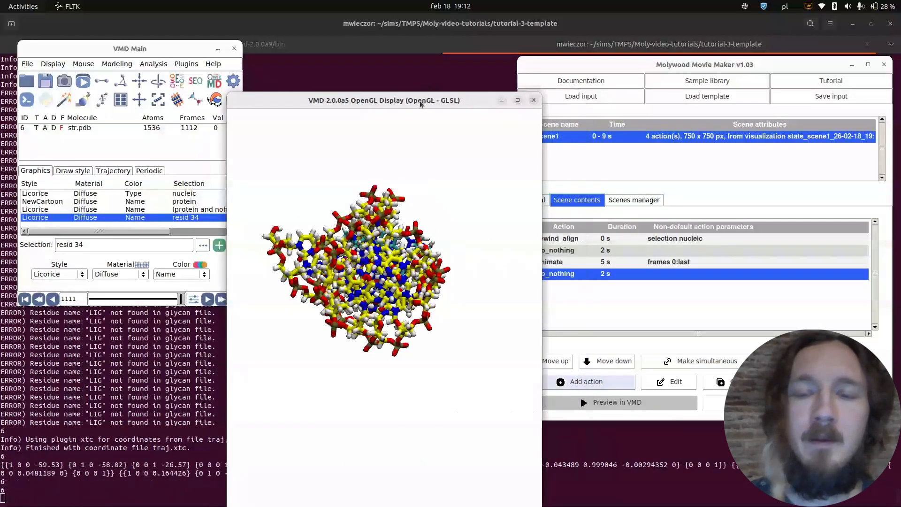
left_click_drag(420, 104, 358, 94)
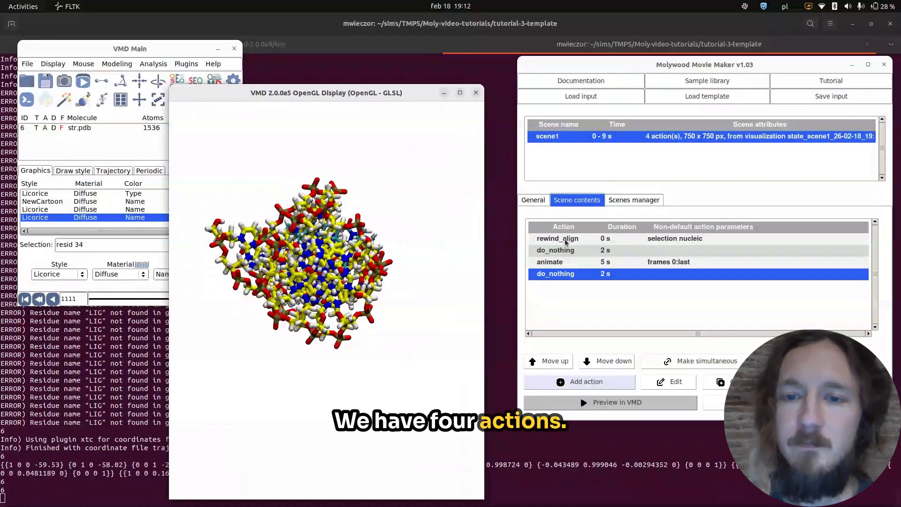
Display the script diagram to check the scene's action timeline, and close it.
left_click(533, 201)
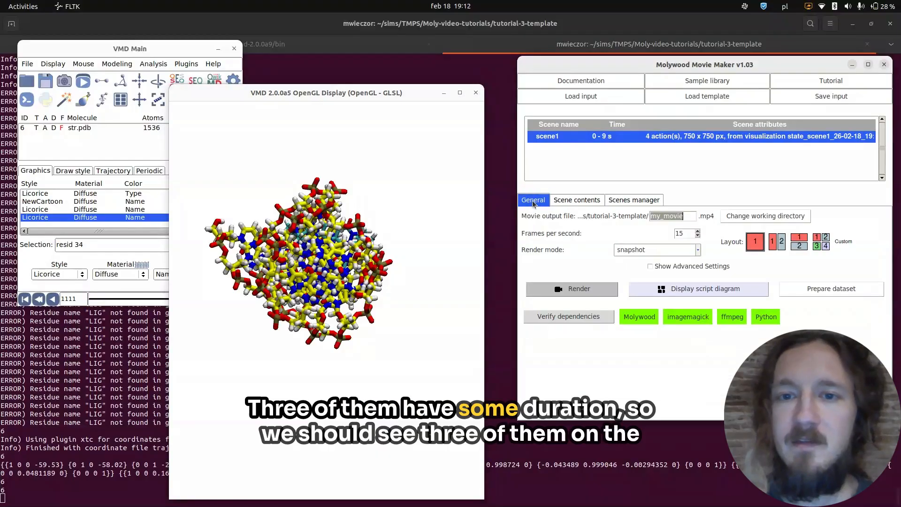
left_click(685, 290)
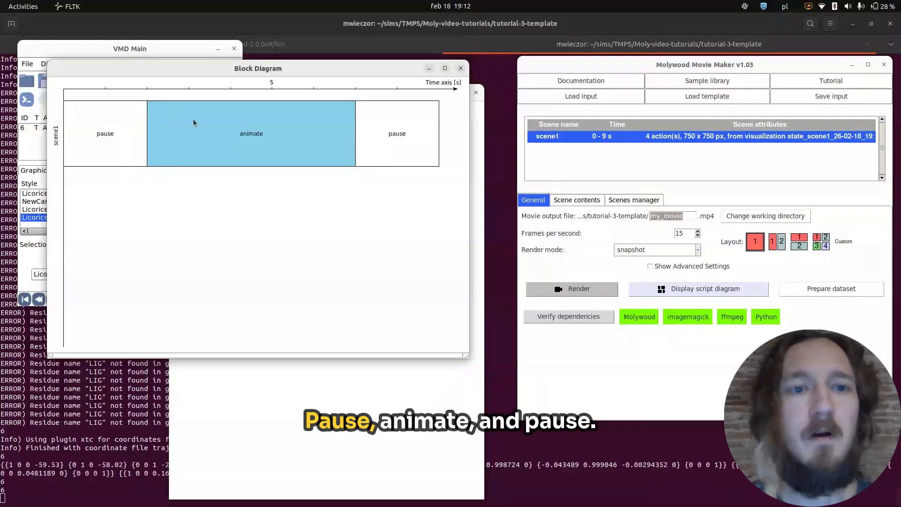
left_click(460, 69)
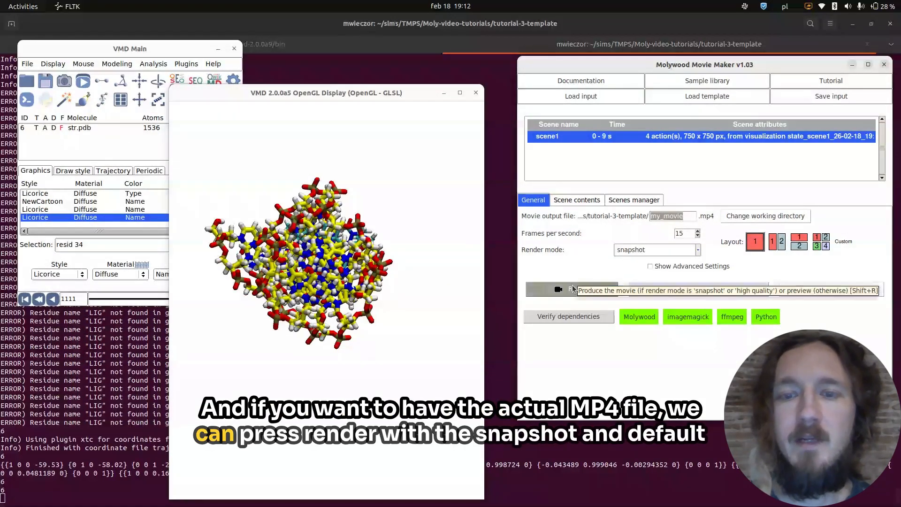
Render my_movie.mp4 in snapshot mode at 15 frames per second and close the resulting video.
left_click(573, 286)
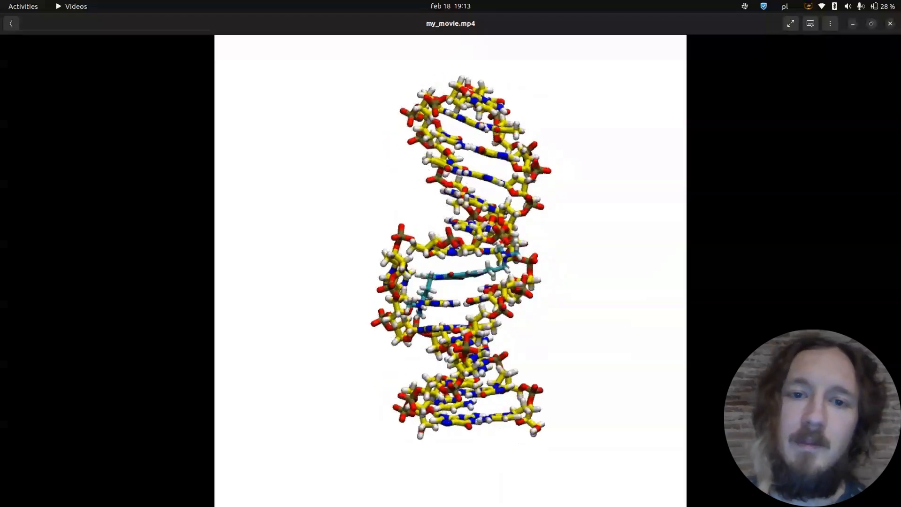
left_click(891, 23)
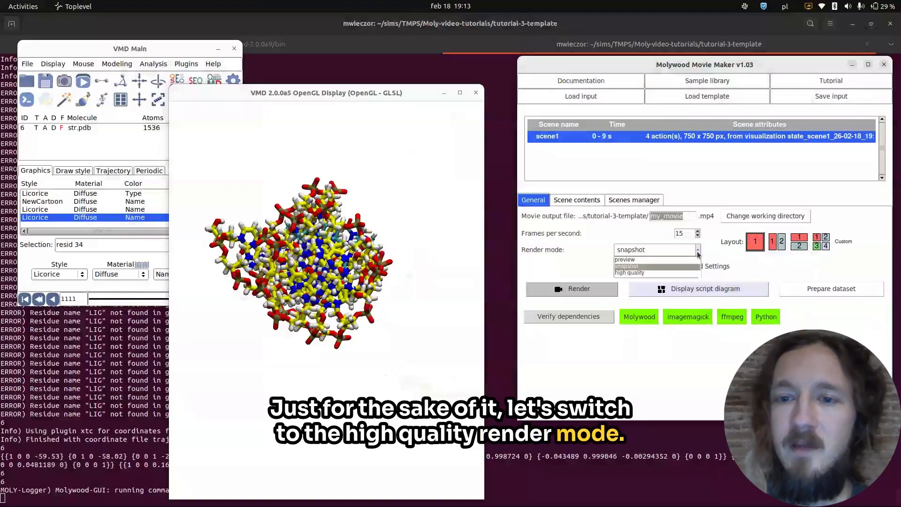
Set the render mode to high quality and the frame rate to 25 frames per second, and render the movie again.
left_click(656, 273)
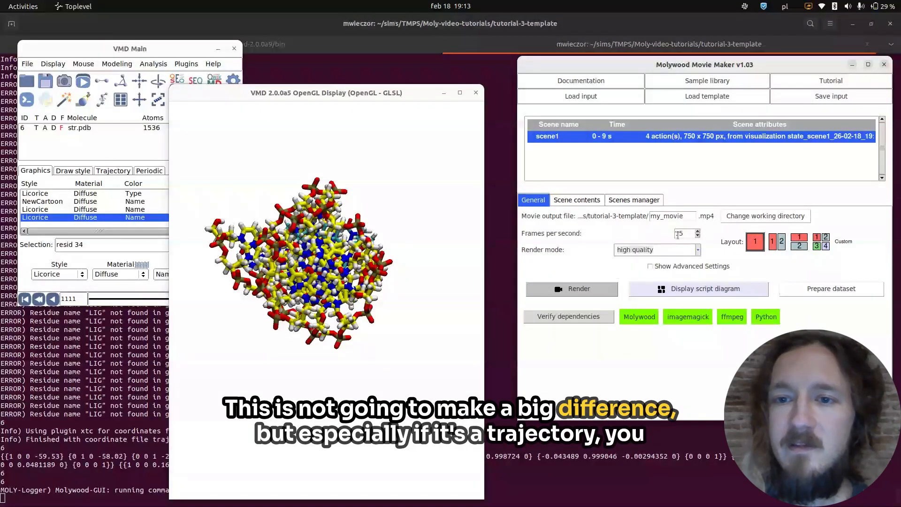
double_click(678, 234)
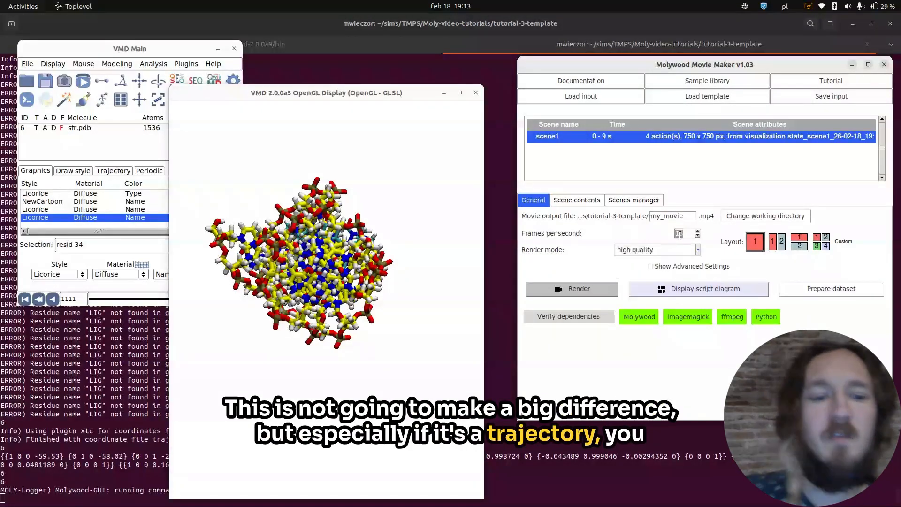
type("25")
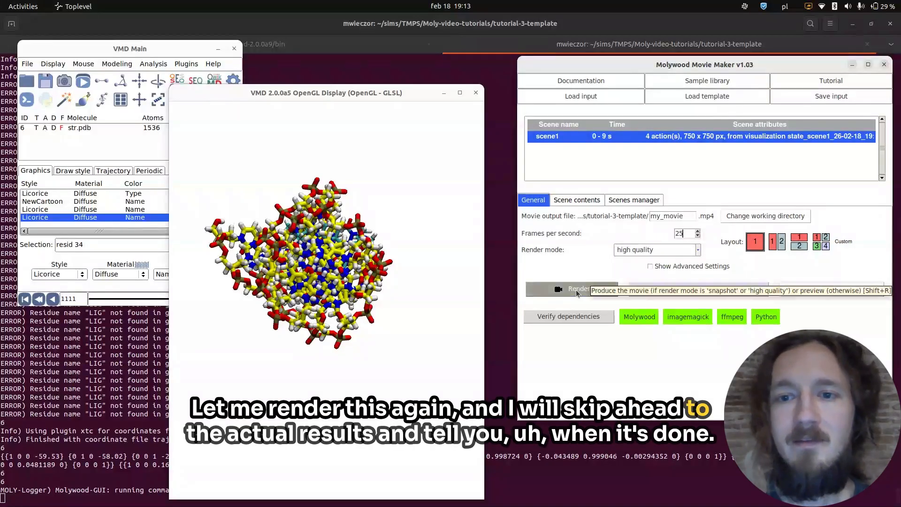
left_click(577, 289)
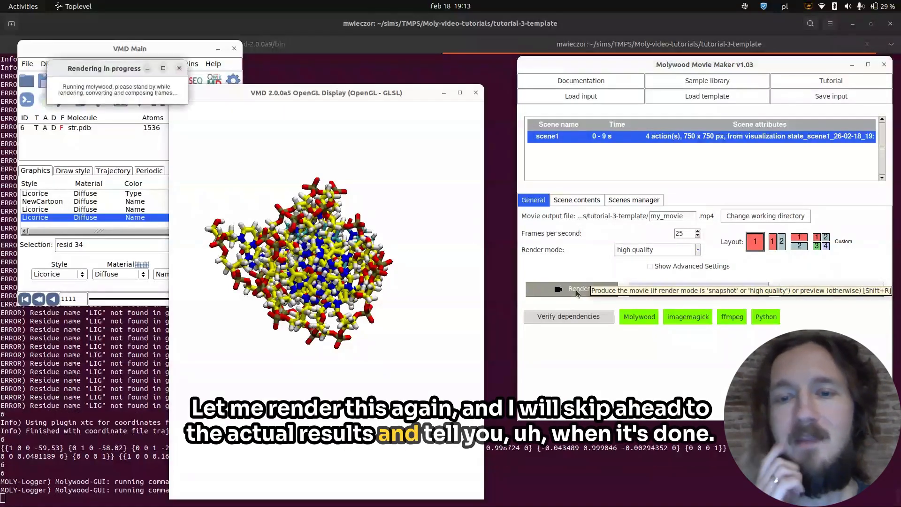